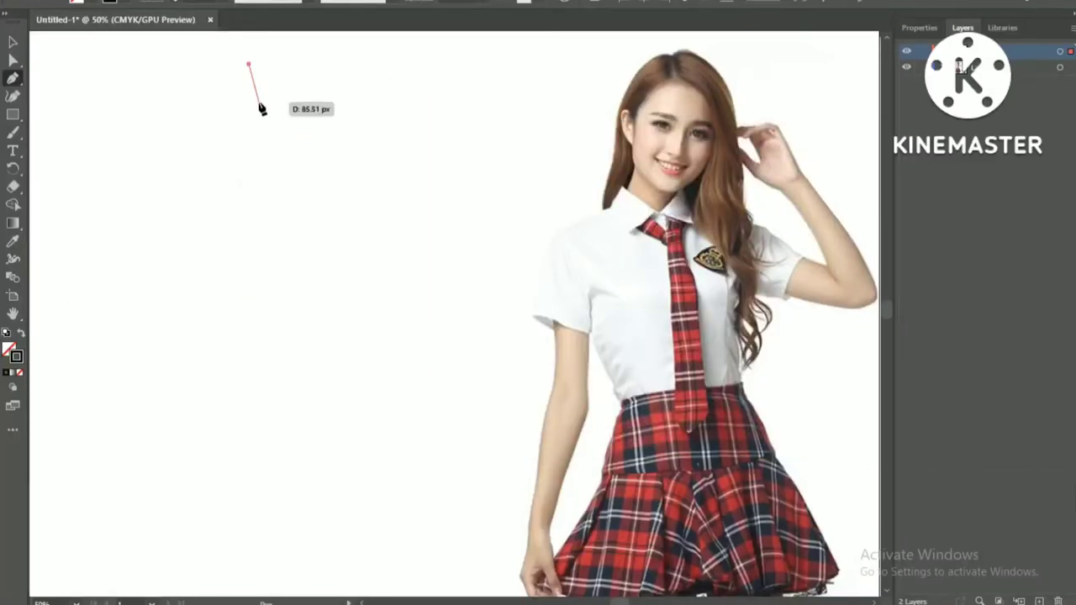
Step: Pen-outline the top and right side of the hair, hooking the end
{"action": "left_click", "coordinate": [259, 105]}
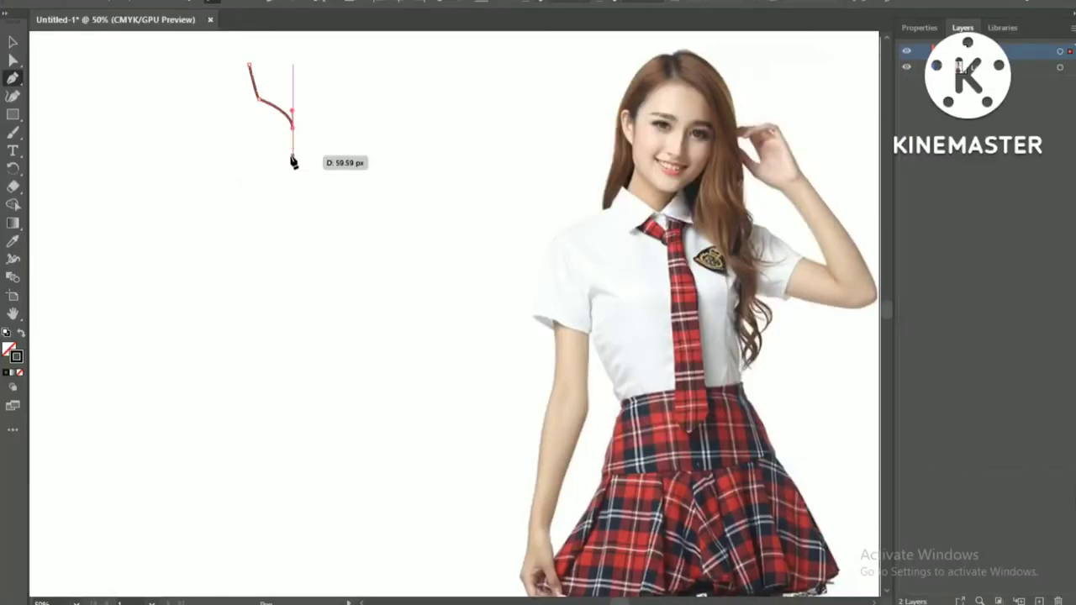
{"action": "mouse_move", "coordinate": [290, 202]}
{"action": "left_mouse_down"}
{"action": "mouse_move", "coordinate": [302, 240]}
{"action": "mouse_move", "coordinate": [301, 189]}
{"action": "mouse_move", "coordinate": [269, 187]}
{"action": "left_mouse_up"}
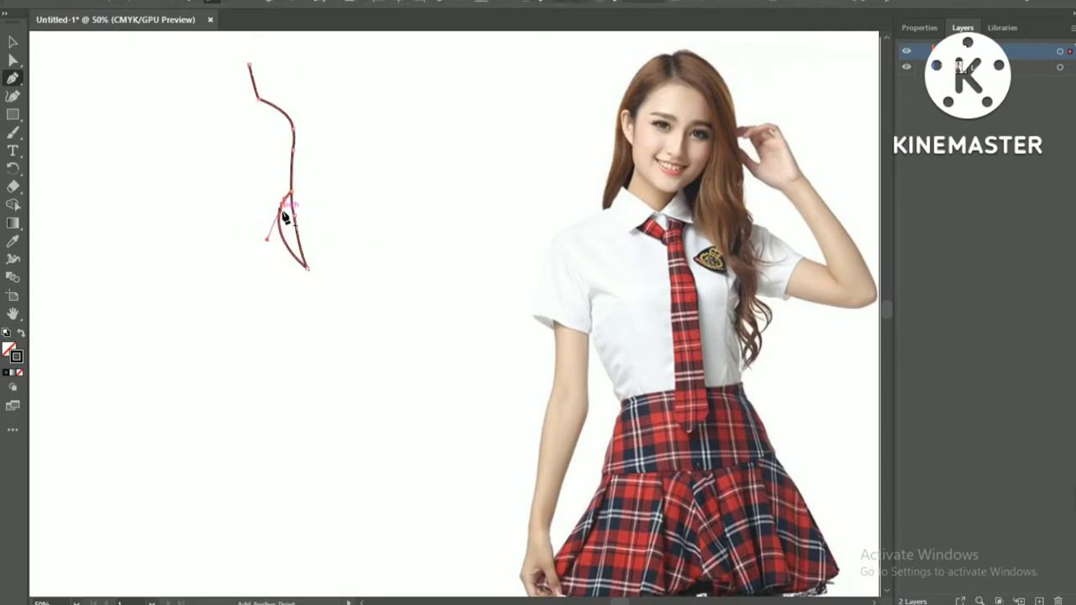
{"action": "left_click", "coordinate": [286, 74]}
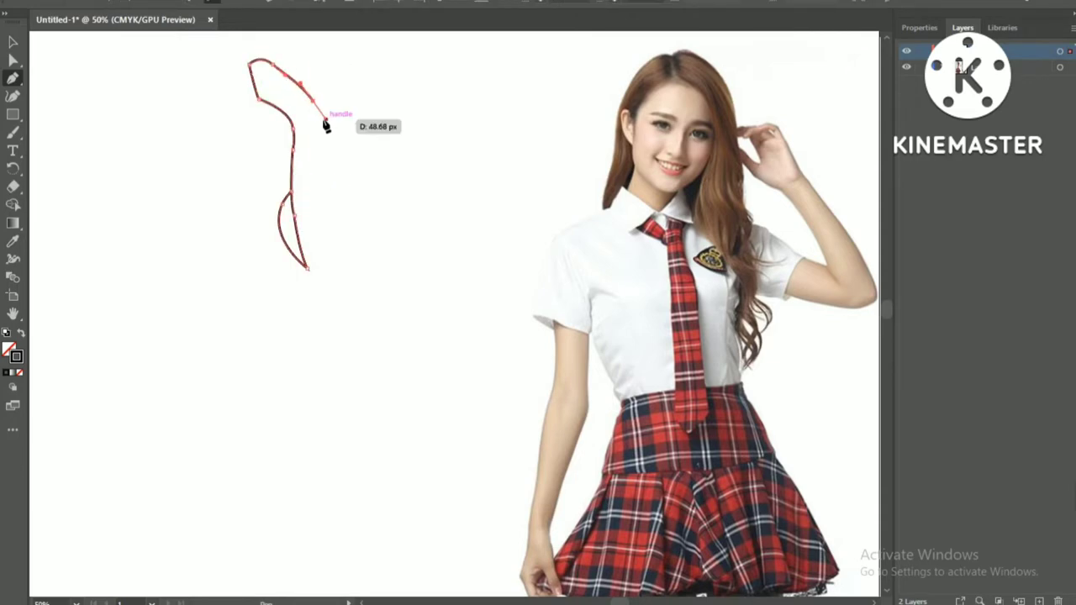
{"action": "left_click", "coordinate": [323, 105]}
{"action": "left_click", "coordinate": [337, 151]}
{"action": "left_click", "coordinate": [336, 198]}
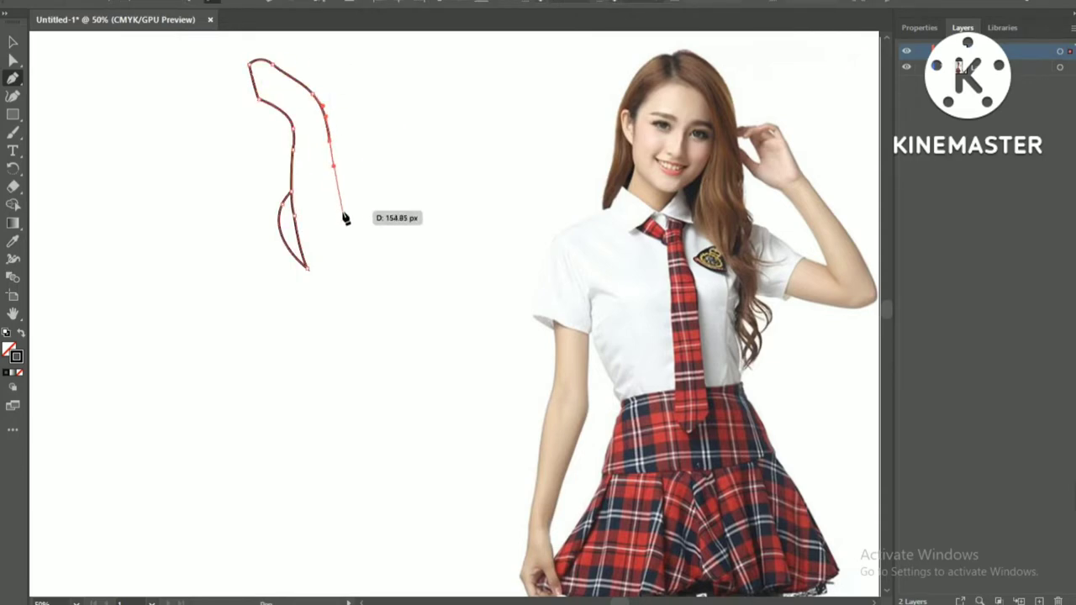
{"action": "left_click_drag", "start_coordinate": [342, 223], "coordinate": [361, 240]}
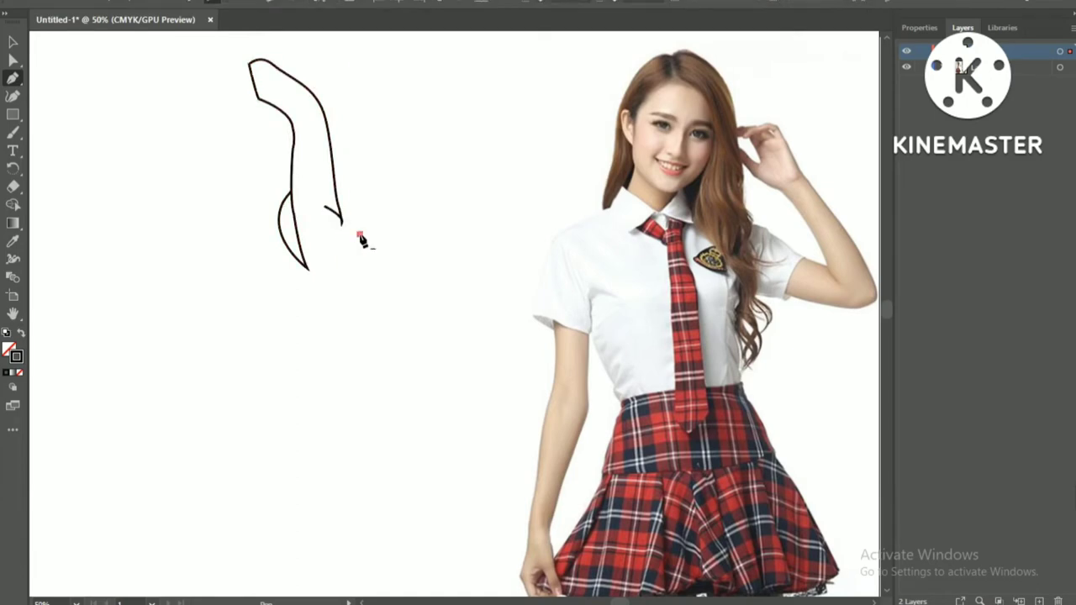
Step: Draw inner curved hair strands with zigzag tips and a wavy lower section
{"action": "mouse_move", "coordinate": [313, 171]}
{"action": "left_mouse_down"}
{"action": "mouse_move", "coordinate": [326, 232]}
{"action": "mouse_move", "coordinate": [348, 263]}
{"action": "mouse_move", "coordinate": [332, 287]}
{"action": "left_mouse_up"}
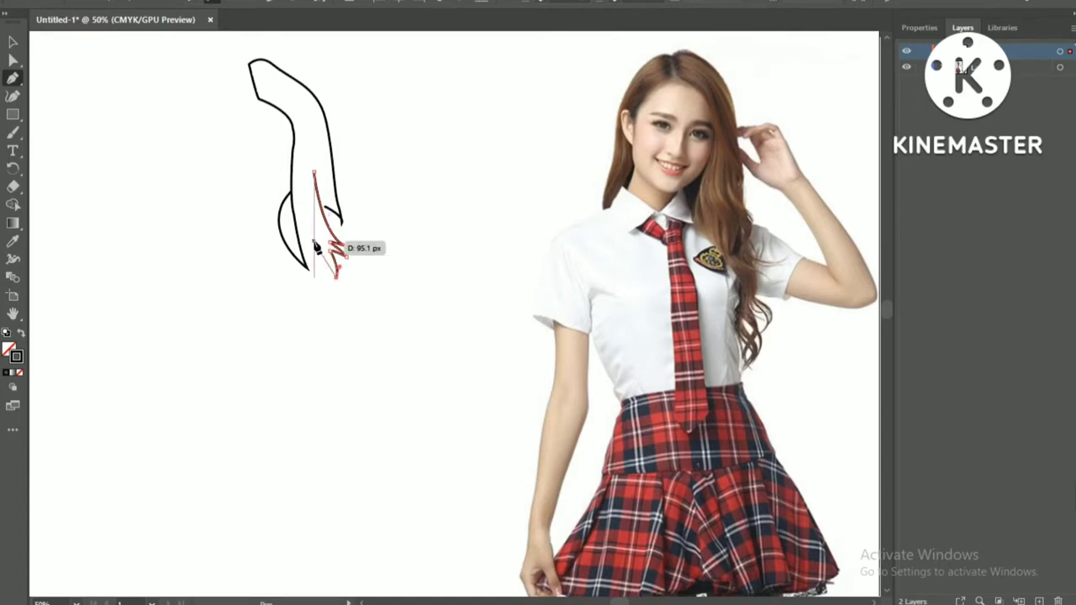
{"action": "left_click_drag", "start_coordinate": [317, 247], "coordinate": [319, 250]}
{"action": "left_click", "coordinate": [375, 271], "text": "ctrl"}
{"action": "left_click_drag", "start_coordinate": [300, 158], "coordinate": [342, 238]}
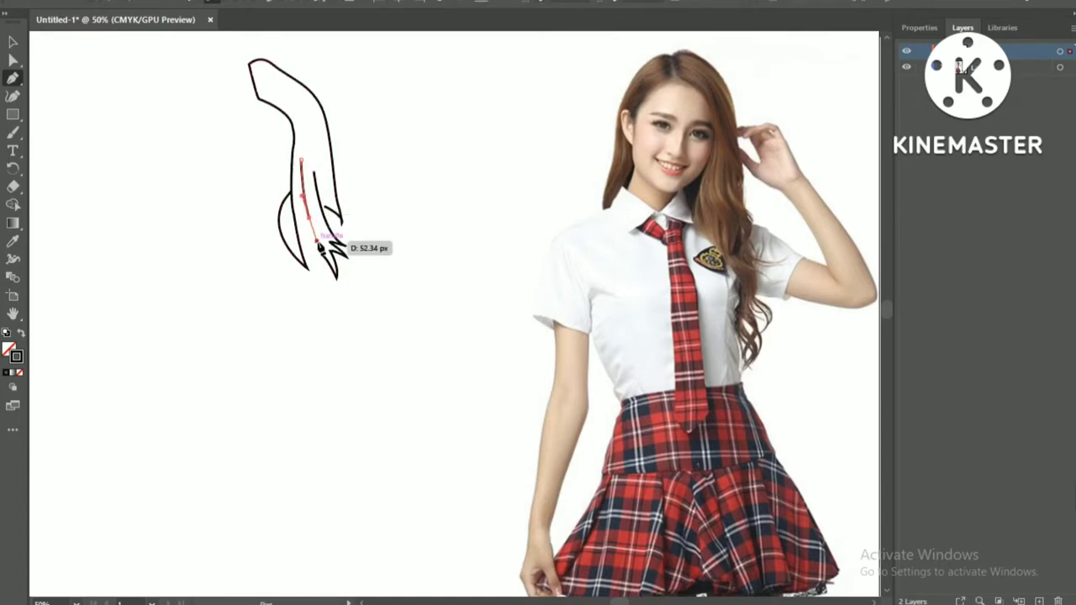
{"action": "mouse_move", "coordinate": [314, 275]}
{"action": "left_mouse_down"}
{"action": "mouse_move", "coordinate": [338, 334]}
{"action": "mouse_move", "coordinate": [337, 410]}
{"action": "left_mouse_up"}
{"action": "left_click", "coordinate": [393, 218], "text": "ctrl"}
{"action": "left_click", "coordinate": [308, 235]}
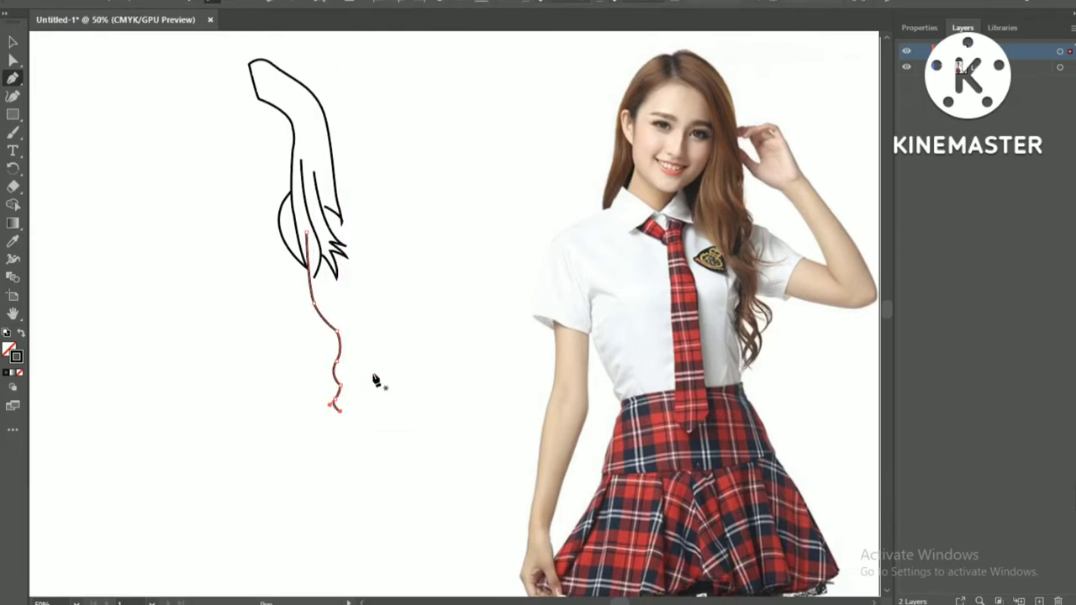
{"action": "left_click", "coordinate": [377, 379], "text": "ctrl"}
Step: Add strand tip strokes and the pointed lower hair edge, discarding an unwanted bulge
{"action": "left_click", "coordinate": [341, 211]}
{"action": "left_click_drag", "start_coordinate": [336, 240], "coordinate": [341, 250]}
{"action": "left_click", "coordinate": [382, 313], "text": "ctrl"}
{"action": "left_click", "coordinate": [320, 266]}
{"action": "mouse_move", "coordinate": [345, 292]}
{"action": "left_mouse_down"}
{"action": "mouse_move", "coordinate": [360, 384]}
{"action": "mouse_move", "coordinate": [348, 459]}
{"action": "left_mouse_up"}
{"action": "left_click", "coordinate": [357, 425]}
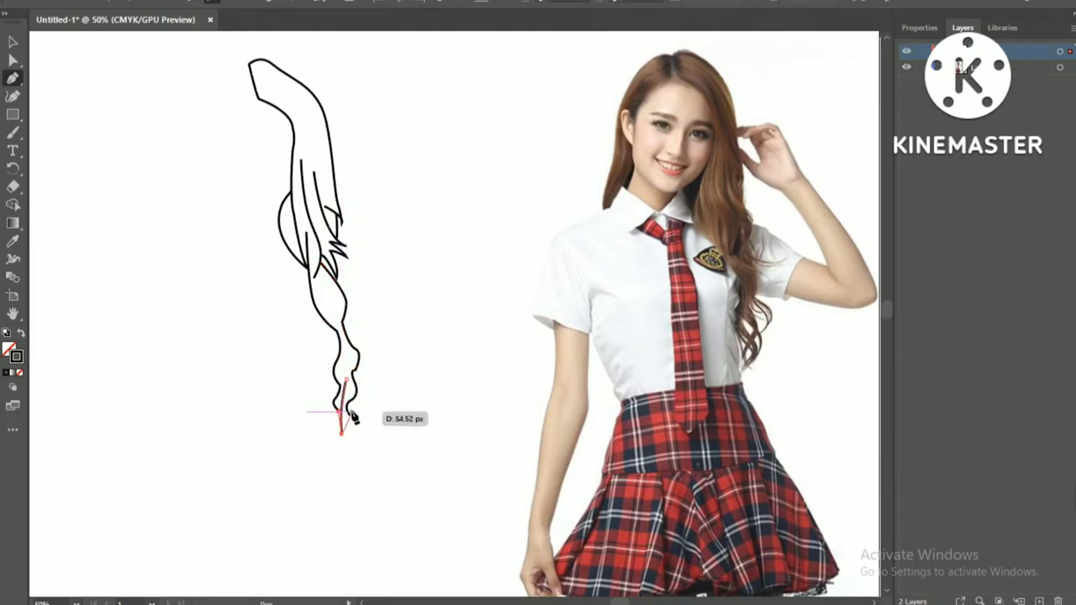
{"action": "left_click_drag", "start_coordinate": [353, 417], "coordinate": [356, 412]}
{"action": "scroll", "coordinate": [284, 119], "scroll_direction": "up", "scroll_amount": 2}
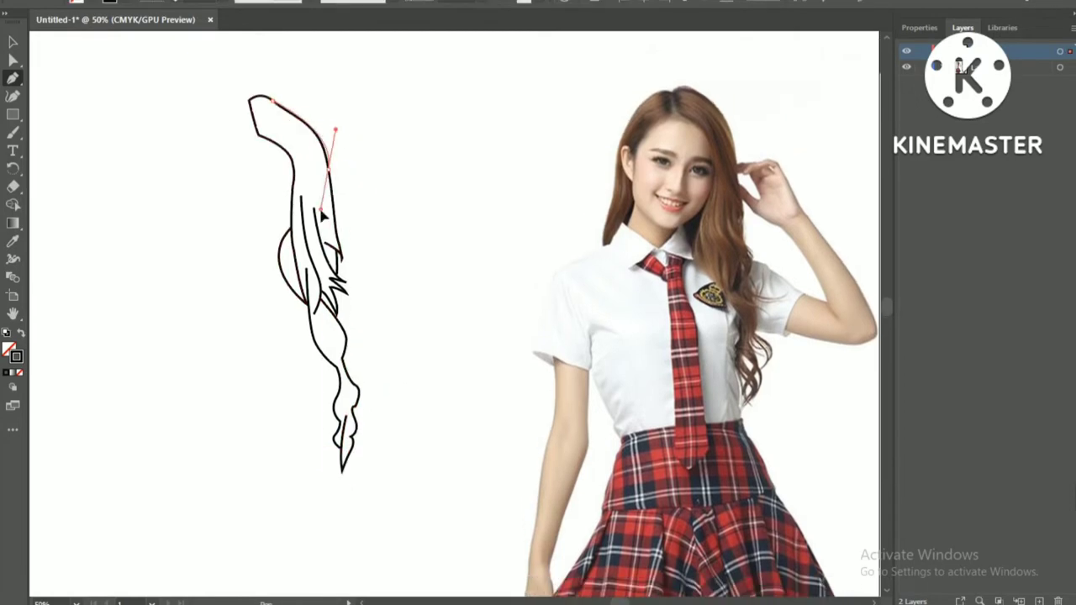
{"action": "left_click_drag", "start_coordinate": [323, 215], "coordinate": [372, 228]}
{"action": "left_click_drag", "start_coordinate": [353, 278], "coordinate": [360, 329]}
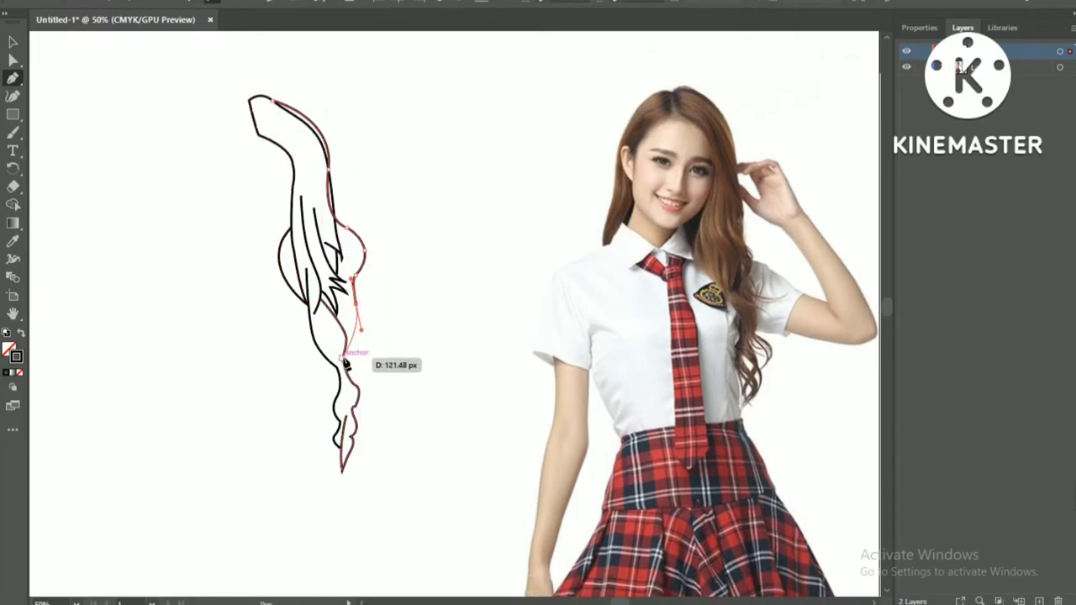
{"action": "key", "text": "ctrl+z"}
{"action": "key", "text": "ctrl+z"}
{"action": "key", "text": "ctrl+z"}
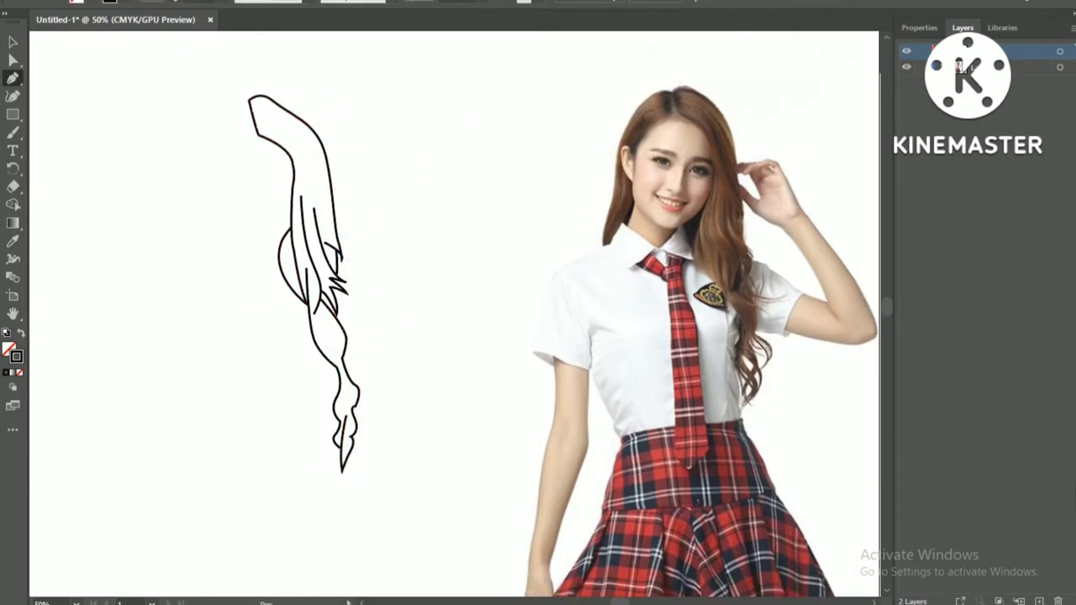
Step: Save the drawing as school girl ds.ai
{"action": "key", "text": "ctrl+s"}
{"action": "type", "text": "girl ds"}
{"action": "key", "text": "Return"}
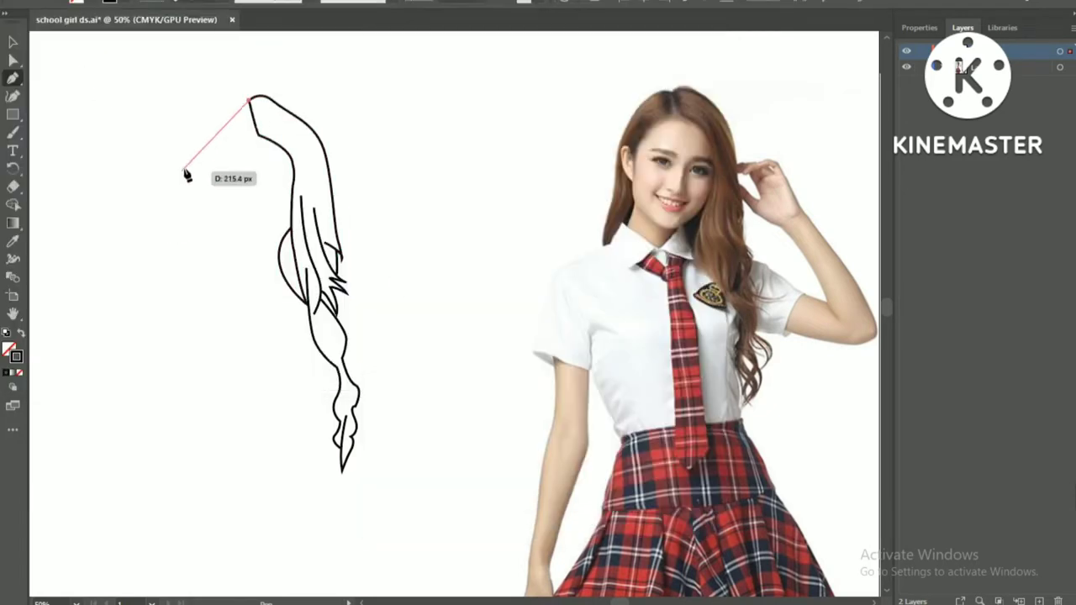
Step: Draw the hair crown curving down the left side
{"action": "mouse_move", "coordinate": [183, 154]}
{"action": "left_mouse_down"}
{"action": "mouse_move", "coordinate": [163, 231]}
{"action": "mouse_move", "coordinate": [163, 209]}
{"action": "left_mouse_up"}
{"action": "key", "text": "ctrl+z"}
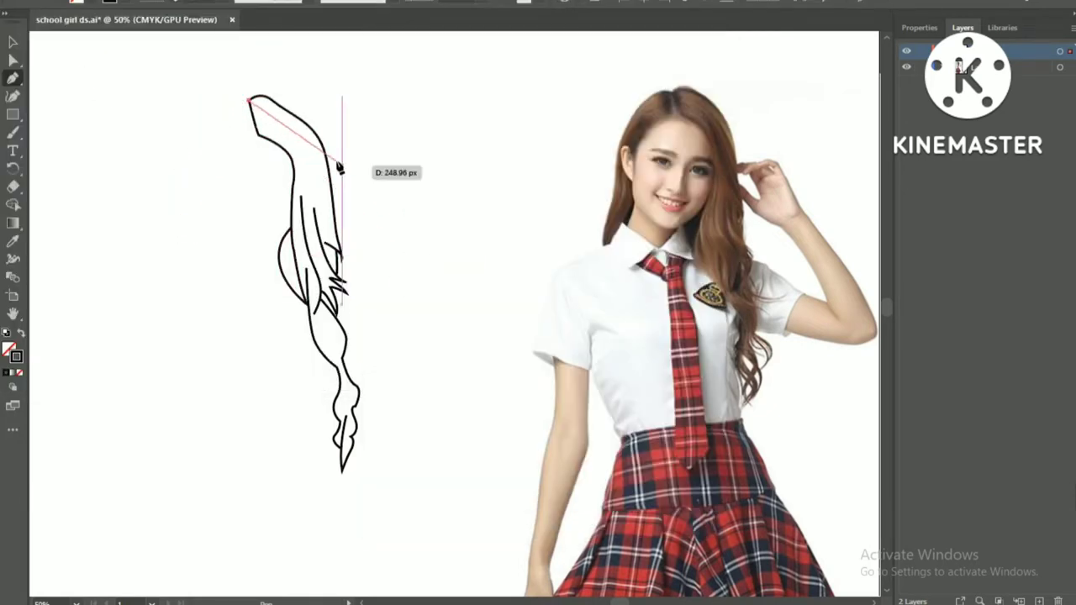
{"action": "mouse_move", "coordinate": [233, 100]}
{"action": "left_mouse_down"}
{"action": "mouse_move", "coordinate": [178, 153]}
{"action": "mouse_move", "coordinate": [134, 225]}
{"action": "left_mouse_up"}
{"action": "mouse_move", "coordinate": [167, 165]}
{"action": "left_mouse_down"}
{"action": "mouse_move", "coordinate": [163, 269]}
{"action": "mouse_move", "coordinate": [163, 244]}
{"action": "left_mouse_up"}
{"action": "left_click", "coordinate": [163, 274]}
{"action": "left_click", "coordinate": [243, 185], "text": "ctrl"}
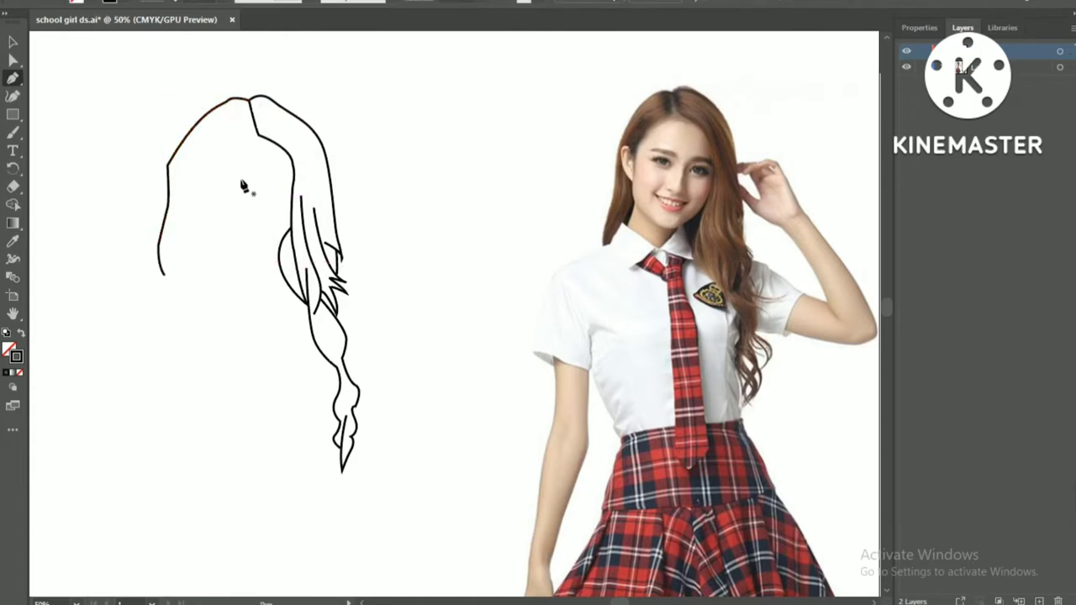
Step: Draw a closed oval face outline under the hair
{"action": "mouse_move", "coordinate": [196, 150]}
{"action": "left_mouse_down"}
{"action": "mouse_move", "coordinate": [192, 216]}
{"action": "mouse_move", "coordinate": [224, 277]}
{"action": "mouse_move", "coordinate": [261, 271]}
{"action": "left_mouse_up"}
{"action": "mouse_move", "coordinate": [290, 217]}
{"action": "left_mouse_down"}
{"action": "mouse_move", "coordinate": [241, 192]}
{"action": "mouse_move", "coordinate": [300, 210]}
{"action": "left_mouse_up"}
{"action": "left_click_drag", "start_coordinate": [258, 135], "coordinate": [288, 157]}
{"action": "left_click", "coordinate": [141, 200], "text": "ctrl"}
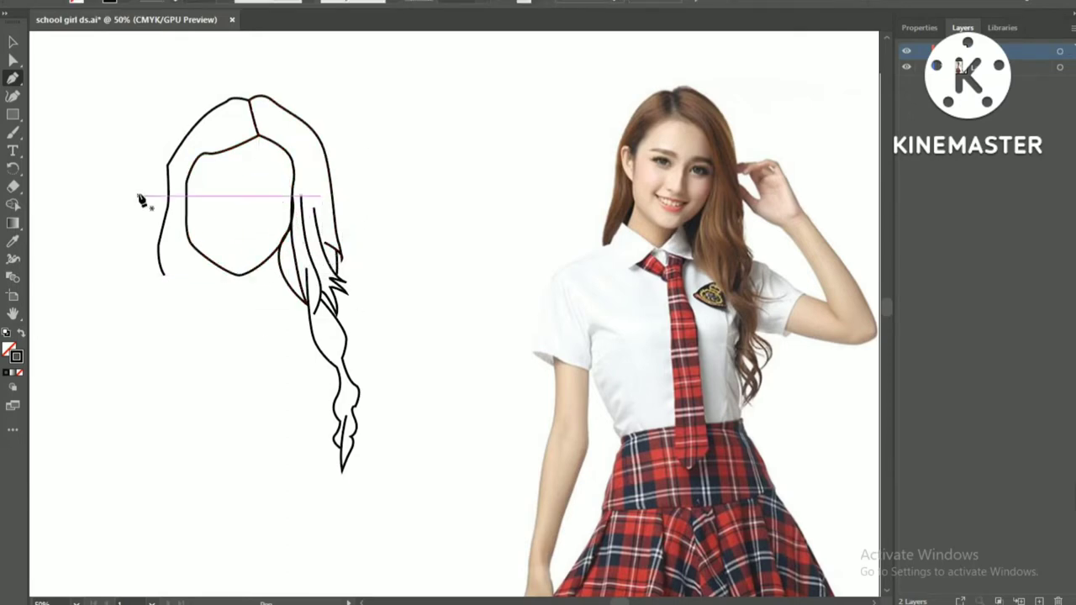
Step: Draw the neck line and a closed collar shape below the chin
{"action": "left_click_drag", "start_coordinate": [192, 246], "coordinate": [187, 290]}
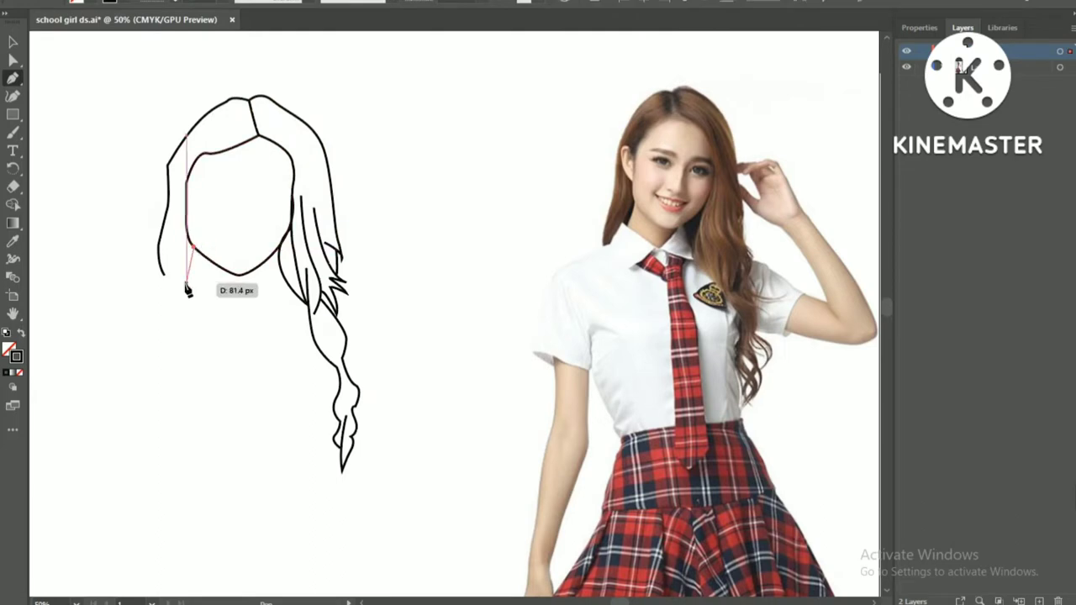
{"action": "left_click", "coordinate": [236, 306]}
{"action": "left_click_drag", "start_coordinate": [265, 262], "coordinate": [265, 236]}
{"action": "left_click_drag", "start_coordinate": [285, 308], "coordinate": [284, 301]}
{"action": "left_click", "coordinate": [287, 317], "text": "ctrl"}
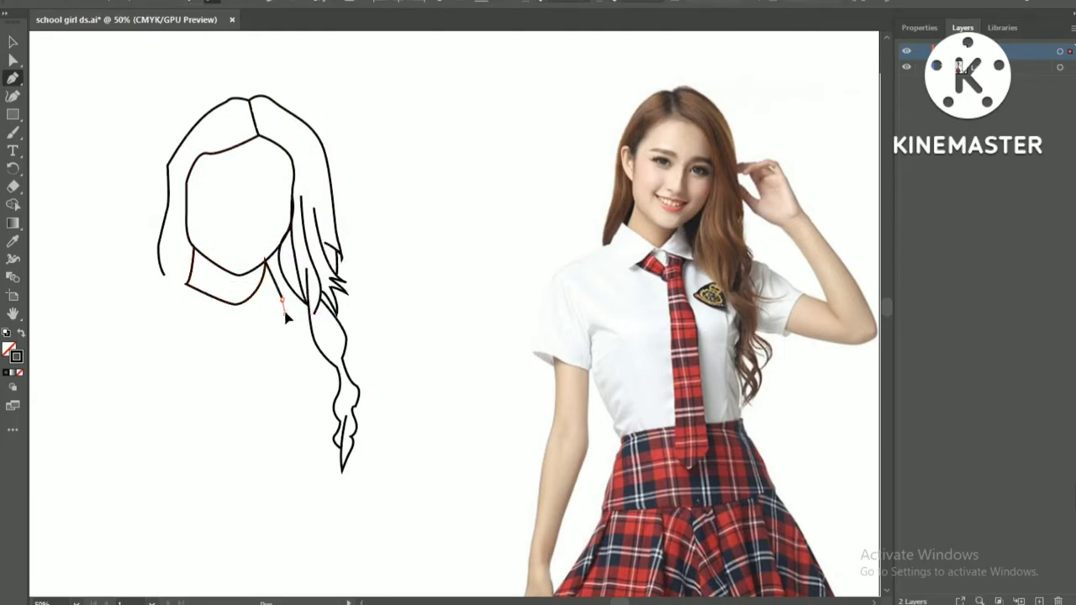
{"action": "left_click", "coordinate": [168, 304]}
{"action": "left_click", "coordinate": [186, 284]}
Step: Scale the collar down by its bounding box and add a line at its edge
{"action": "left_click", "coordinate": [13, 42]}
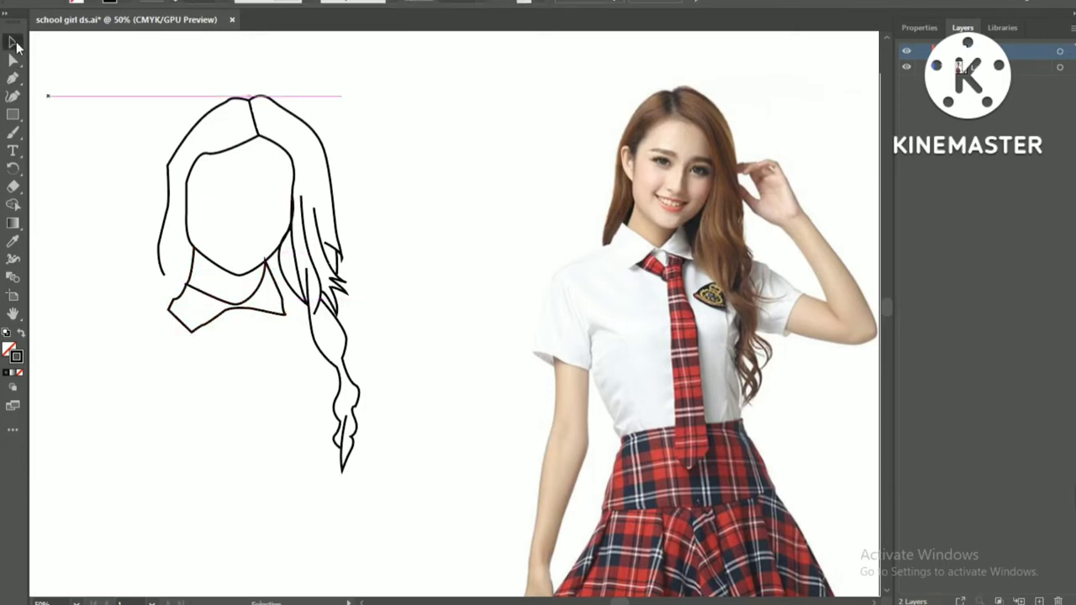
{"action": "mouse_move", "coordinate": [283, 232]}
{"action": "left_mouse_down"}
{"action": "mouse_move", "coordinate": [171, 288]}
{"action": "mouse_move", "coordinate": [207, 305]}
{"action": "left_mouse_up"}
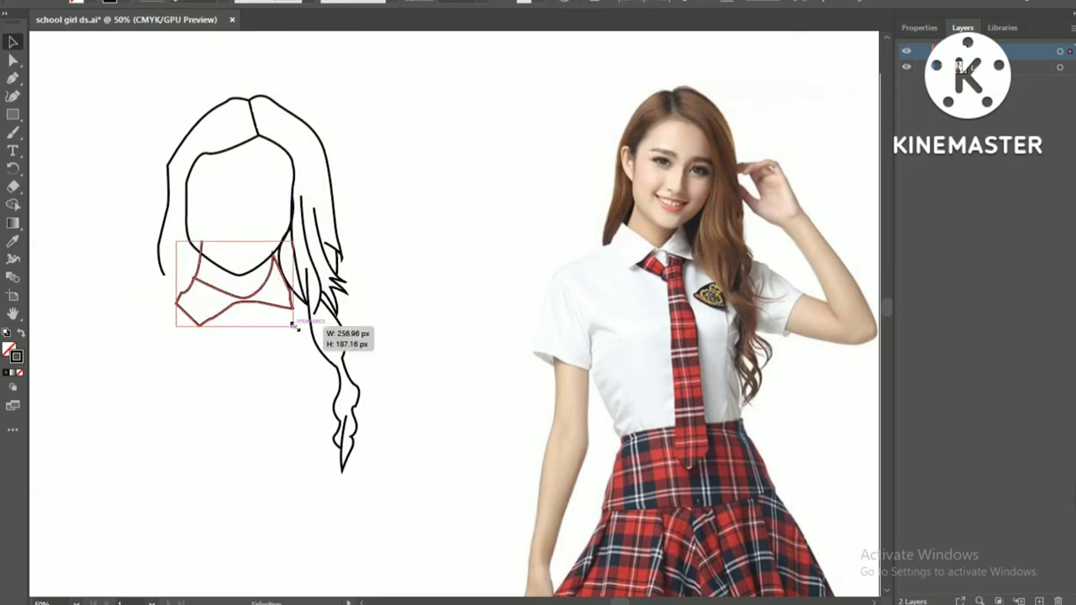
{"action": "left_click_drag", "start_coordinate": [294, 327], "coordinate": [288, 320]}
{"action": "left_click_drag", "start_coordinate": [231, 285], "coordinate": [221, 334]}
{"action": "left_click_drag", "start_coordinate": [277, 367], "coordinate": [268, 365]}
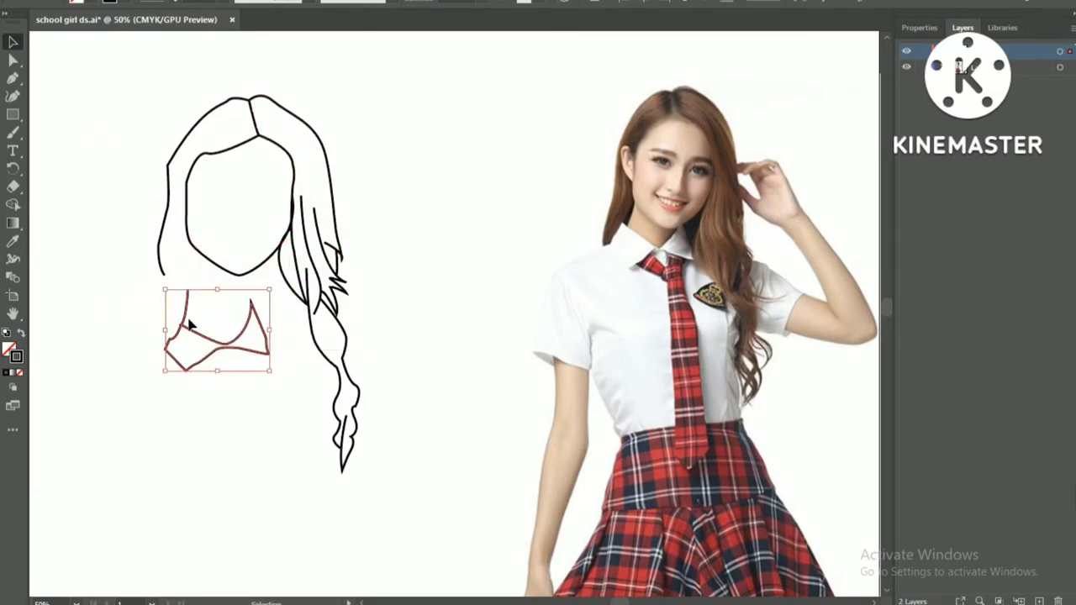
{"action": "left_click", "coordinate": [13, 78]}
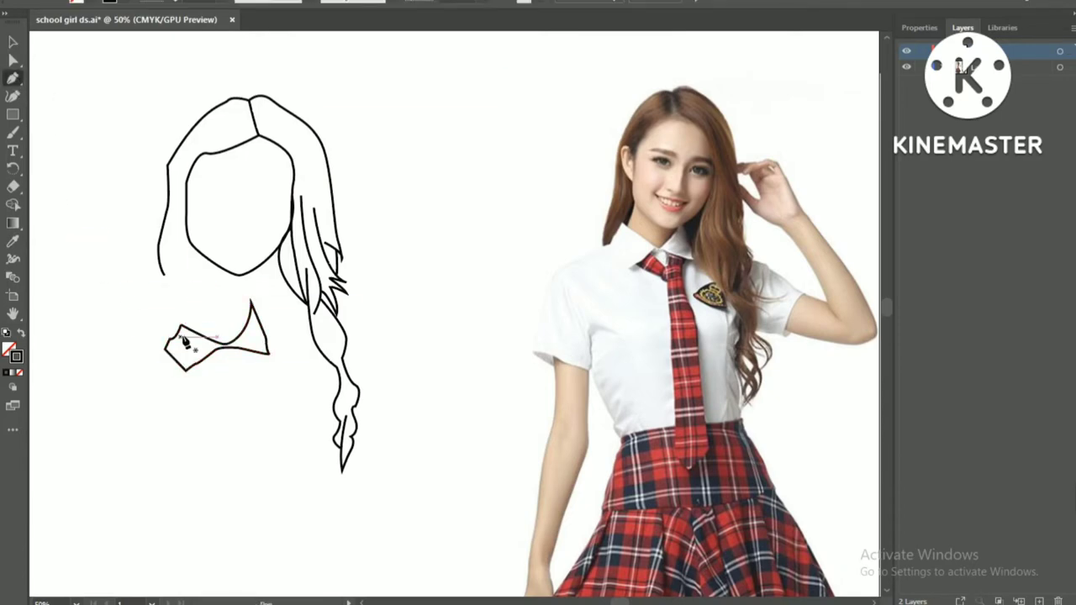
{"action": "left_click", "coordinate": [189, 284]}
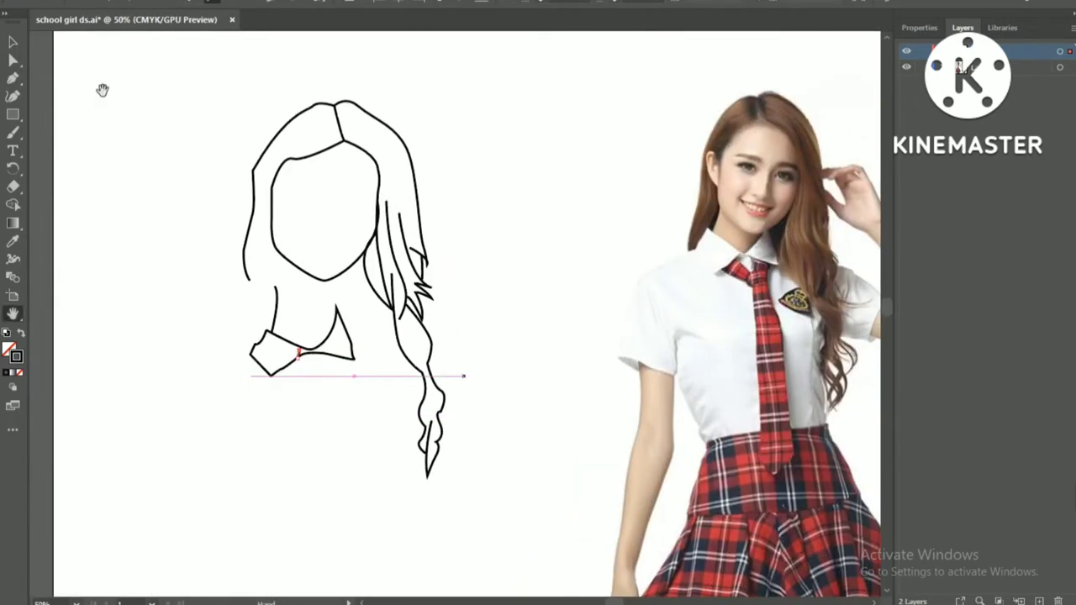
Step: Move the collar up snugly under the chin and deselect it
{"action": "key", "text": "v"}
{"action": "left_click", "coordinate": [303, 355]}
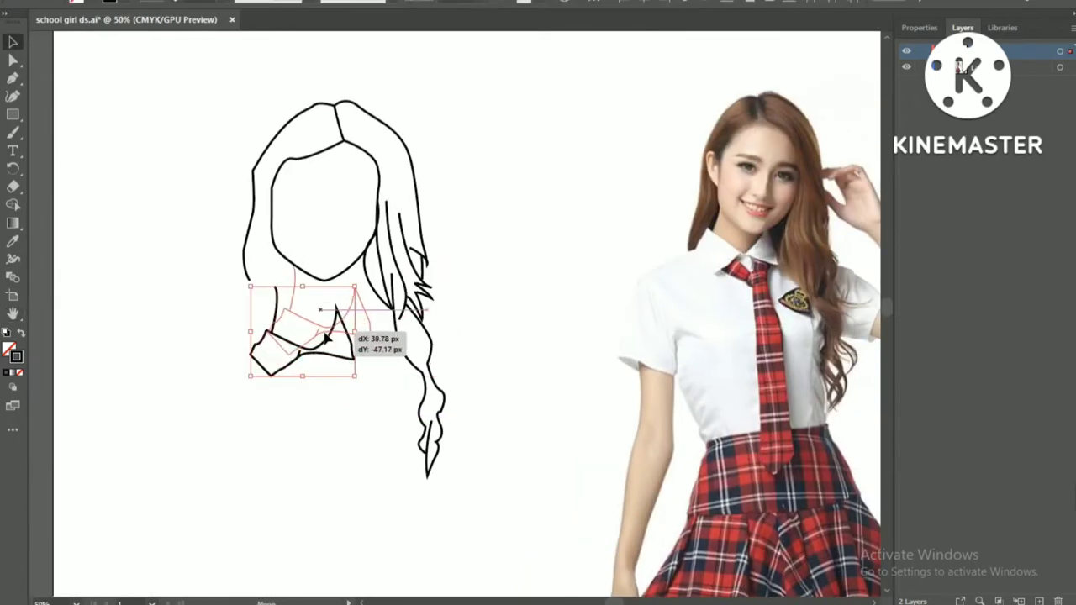
{"action": "left_click_drag", "start_coordinate": [303, 356], "coordinate": [309, 325]}
{"action": "left_click", "coordinate": [294, 407]}
{"action": "mouse_move", "coordinate": [286, 288]}
{"action": "left_mouse_down"}
{"action": "mouse_move", "coordinate": [287, 315]}
{"action": "mouse_move", "coordinate": [240, 342]}
{"action": "left_mouse_up"}
{"action": "left_click", "coordinate": [278, 392]}
{"action": "left_click", "coordinate": [49, 64]}
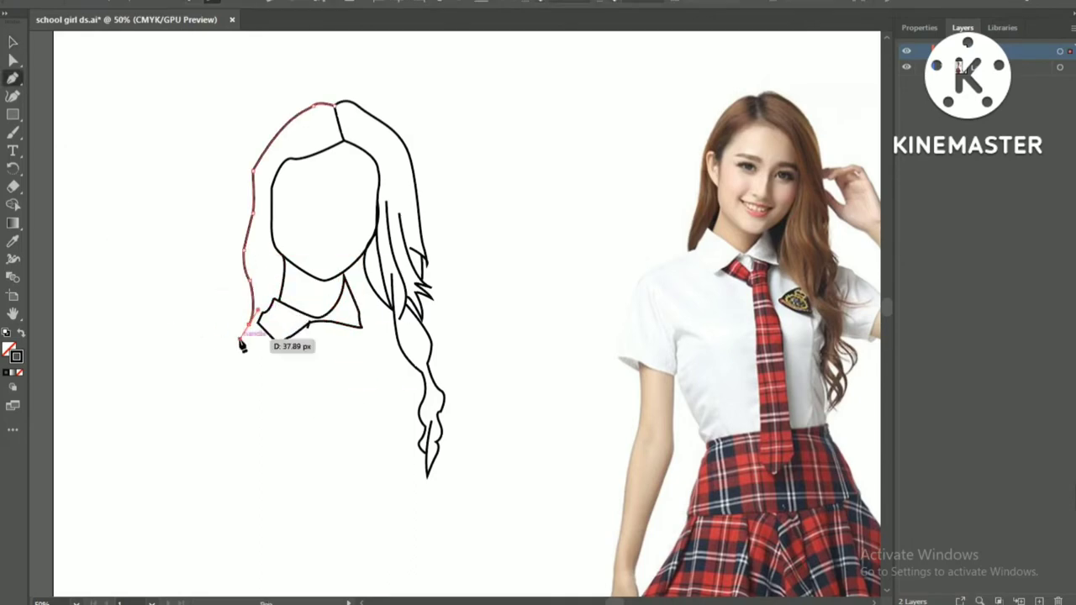
Step: Try a curve from the collar toward the braid, dismiss the warning and undo it
{"action": "left_click", "coordinate": [365, 275]}
{"action": "left_click", "coordinate": [361, 327]}
{"action": "left_click_drag", "start_coordinate": [420, 369], "coordinate": [432, 374]}
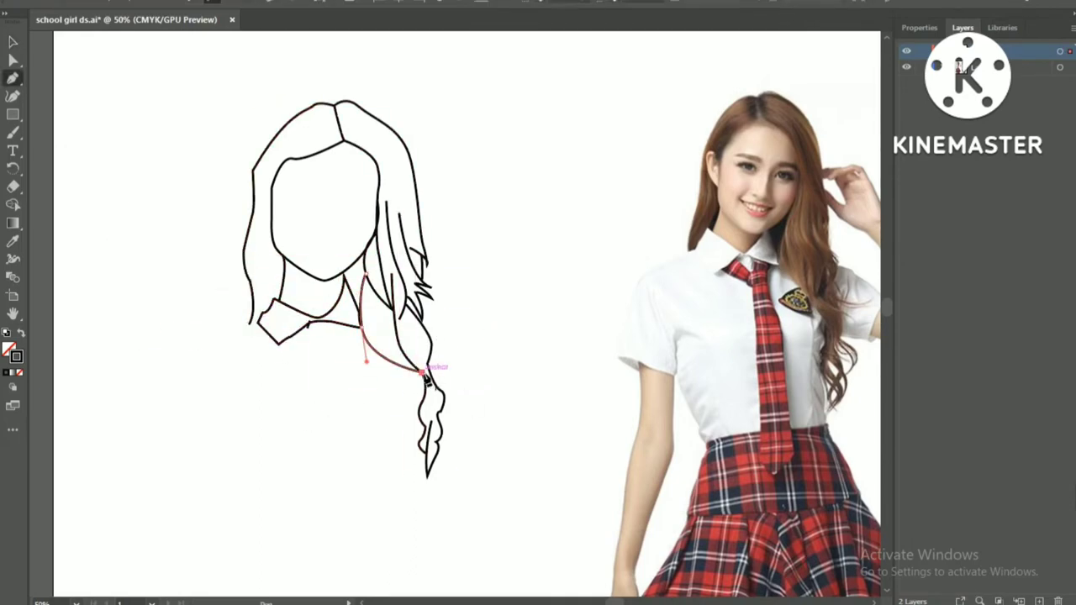
{"action": "left_click", "coordinate": [427, 412]}
{"action": "key", "text": "Return"}
{"action": "key", "text": "ctrl+z"}
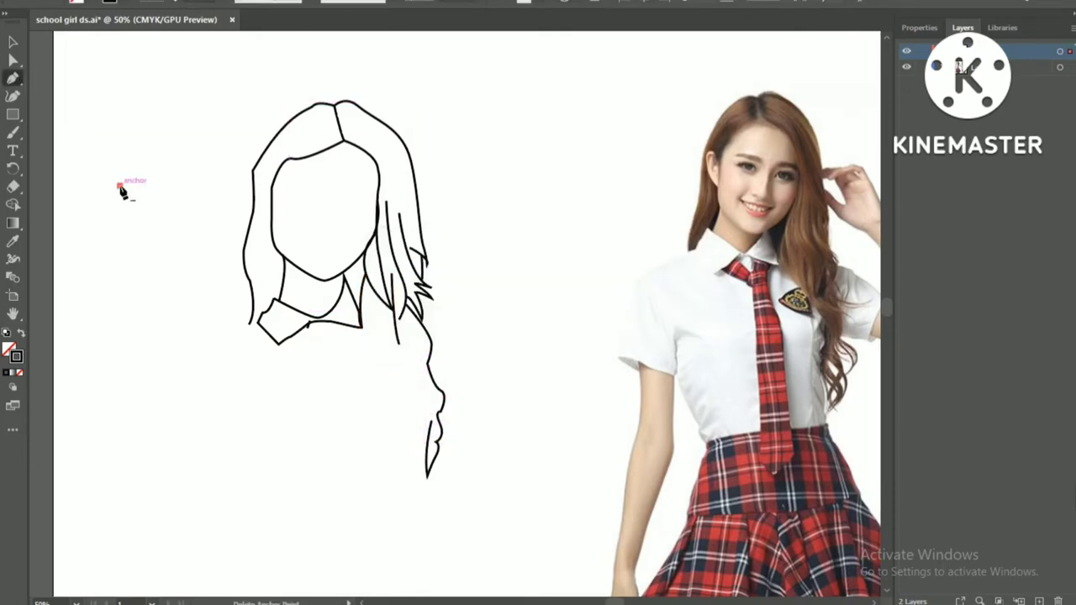
Step: Redraw the hair edge down along the braid, removing an extra anchor point
{"action": "left_click", "coordinate": [364, 274]}
{"action": "left_click", "coordinate": [359, 326]}
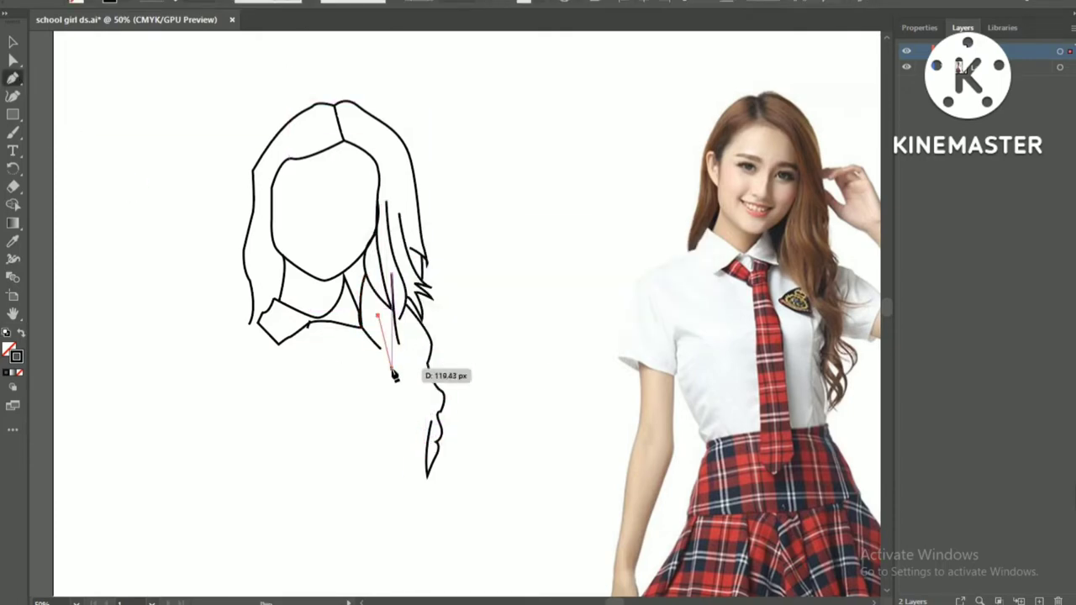
{"action": "left_click_drag", "start_coordinate": [399, 370], "coordinate": [432, 435]}
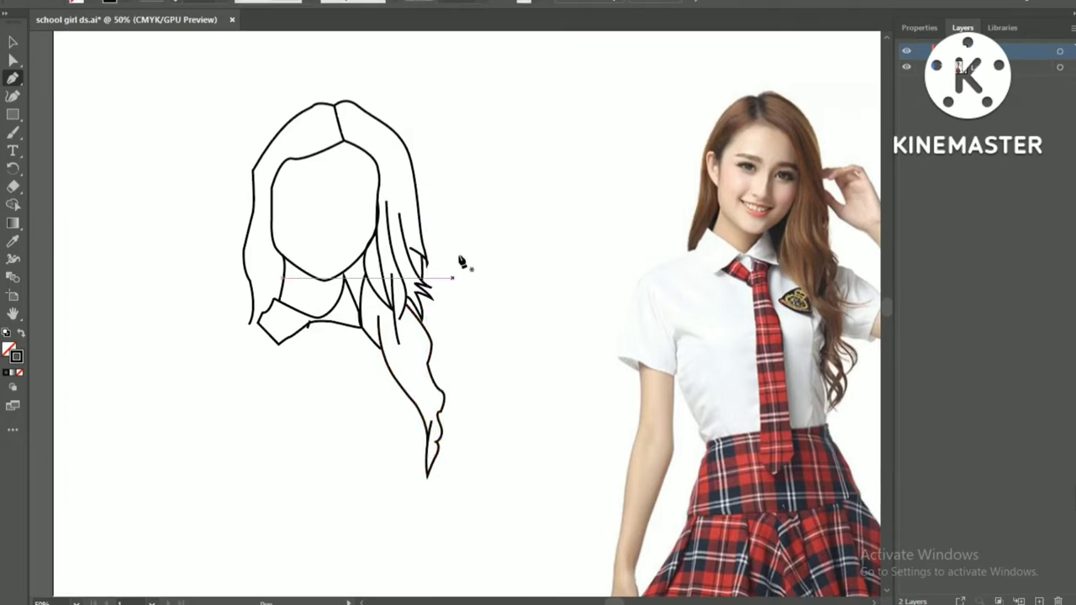
{"action": "key", "text": "minus"}
{"action": "left_click", "coordinate": [367, 261]}
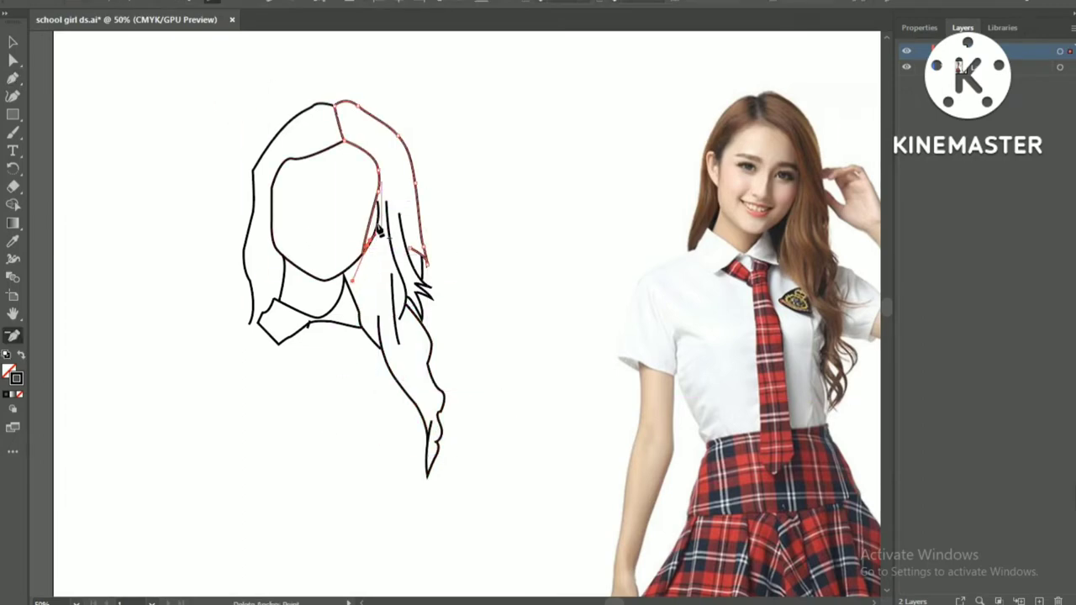
{"action": "left_click", "coordinate": [370, 241]}
{"action": "key", "text": "p"}
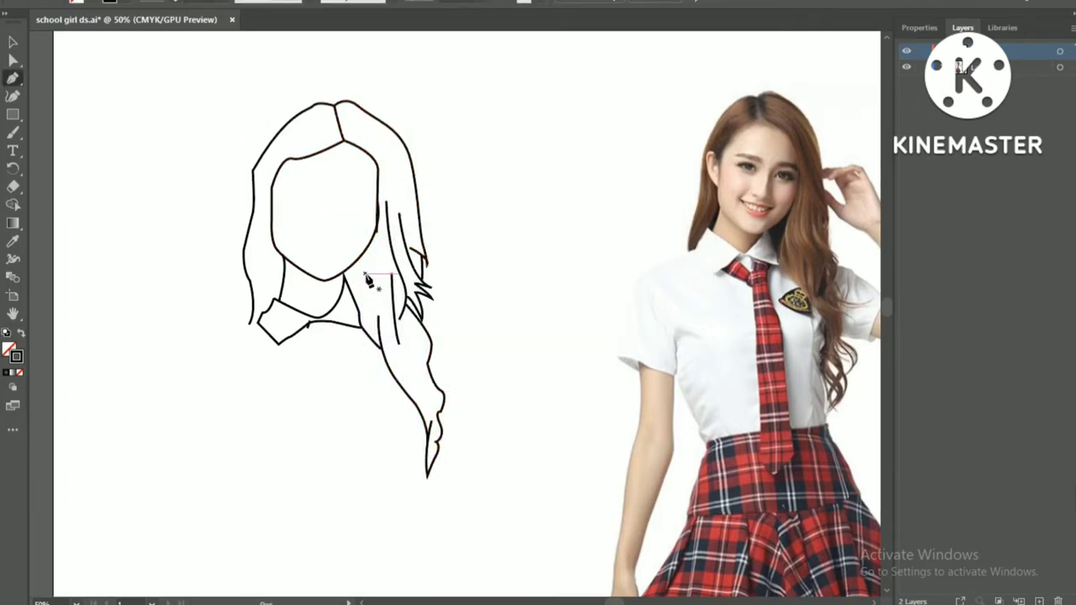
{"action": "left_click", "coordinate": [158, 410], "text": "ctrl"}
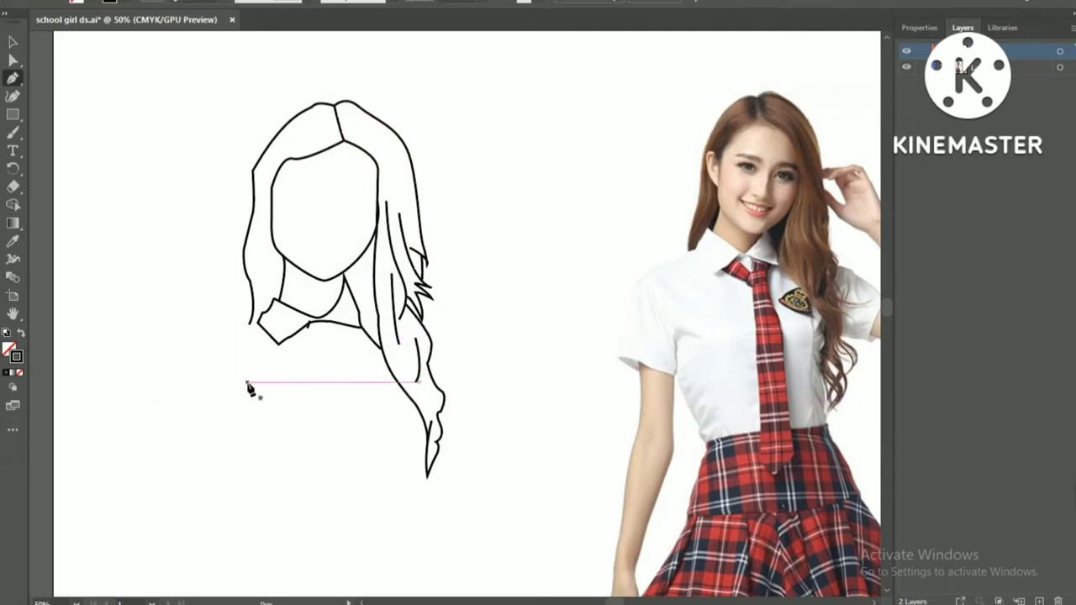
Step: Start a line tracing the hair's left outline upward
{"action": "left_click", "coordinate": [372, 280], "text": "ctrl"}
{"action": "scroll", "coordinate": [372, 280], "scroll_direction": "down", "scroll_amount": 1}
{"action": "left_click", "coordinate": [257, 276]}
{"action": "left_click", "coordinate": [332, 65]}
Step: Zoom in and trace the left shoulder and short sleeve to the armpit
{"action": "left_click", "coordinate": [249, 292]}
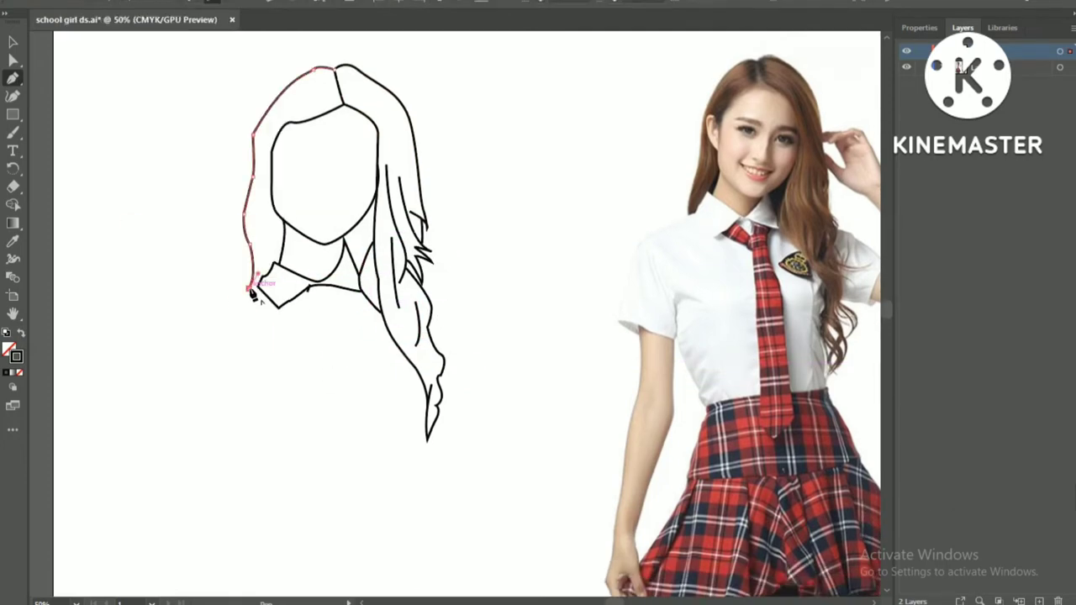
{"action": "left_click_drag", "start_coordinate": [224, 304], "coordinate": [199, 320]}
{"action": "key", "text": "ctrl+plus"}
{"action": "left_click_drag", "start_coordinate": [197, 431], "coordinate": [244, 427]}
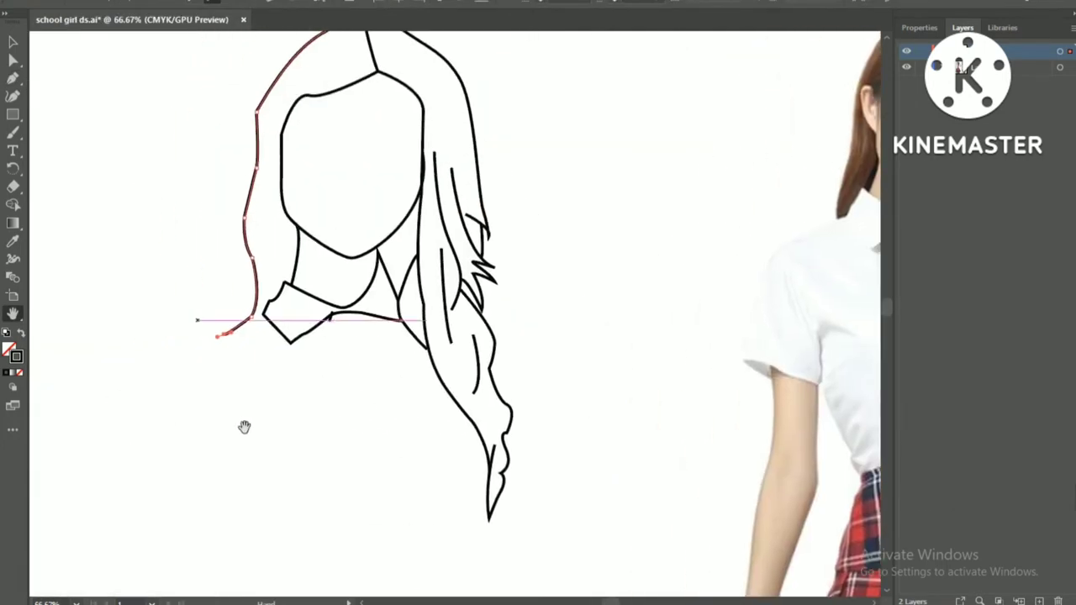
{"action": "left_click", "coordinate": [176, 364]}
{"action": "left_click", "coordinate": [142, 443]}
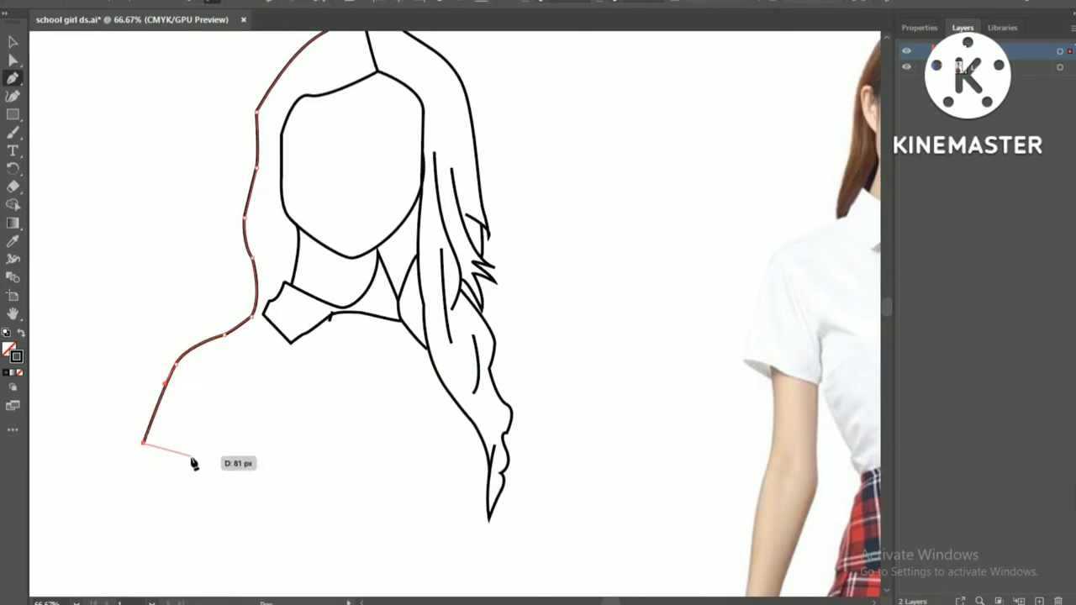
{"action": "left_click", "coordinate": [219, 467]}
{"action": "left_click", "coordinate": [229, 423]}
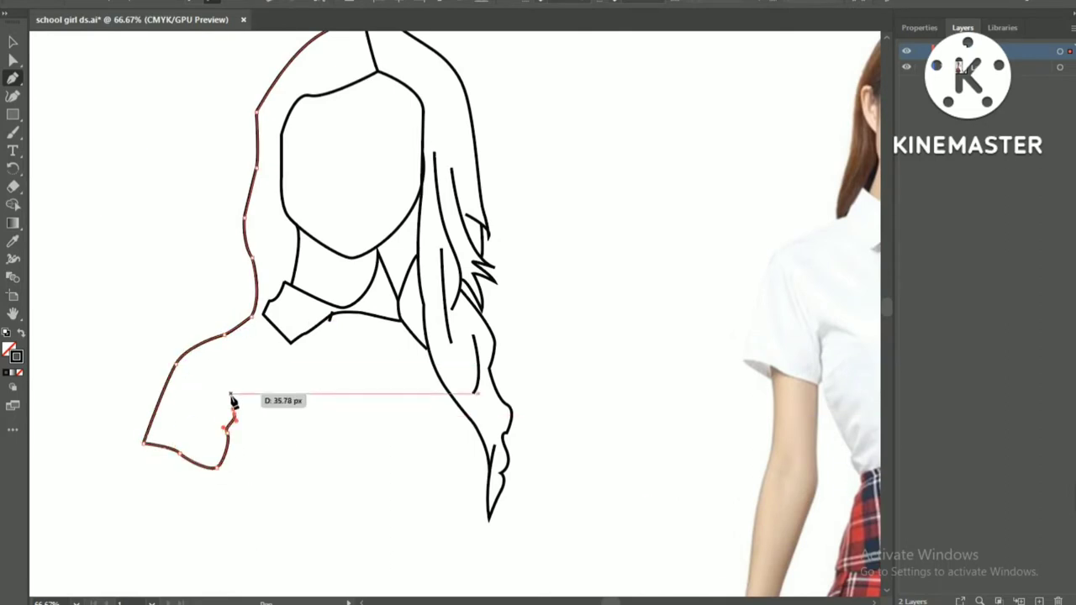
{"action": "left_click", "coordinate": [224, 385]}
Step: Trace the outer arm down to the wrist, shape the hand, and close with the inner forearm
{"action": "scroll", "coordinate": [262, 405], "scroll_direction": "down", "scroll_amount": 3}
{"action": "left_click", "coordinate": [168, 358]}
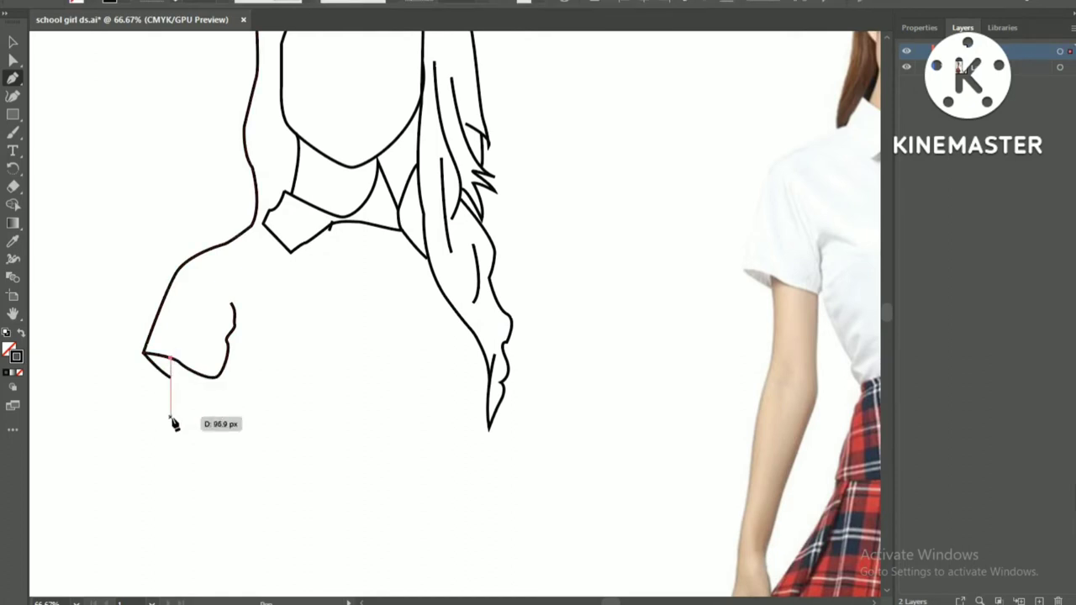
{"action": "scroll", "coordinate": [168, 433], "scroll_direction": "down", "scroll_amount": 2}
{"action": "left_click", "coordinate": [163, 408]}
{"action": "scroll", "coordinate": [160, 336], "scroll_direction": "down", "scroll_amount": 3}
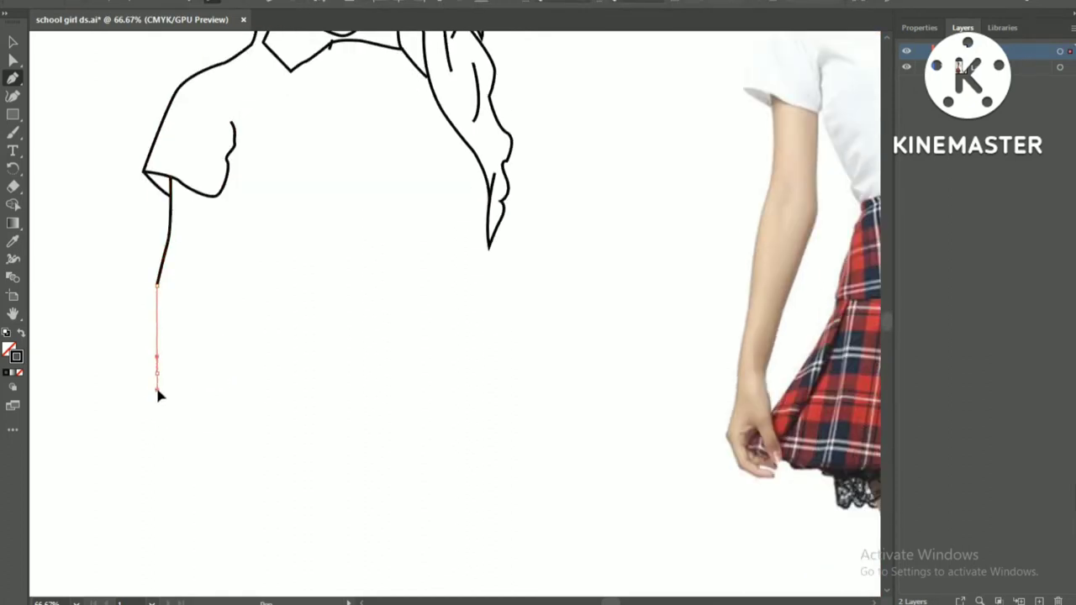
{"action": "left_click", "coordinate": [162, 424]}
{"action": "scroll", "coordinate": [160, 432], "scroll_direction": "down", "scroll_amount": 1}
{"action": "mouse_move", "coordinate": [153, 473]}
{"action": "left_mouse_down"}
{"action": "mouse_move", "coordinate": [157, 449]}
{"action": "mouse_move", "coordinate": [158, 494]}
{"action": "left_mouse_up"}
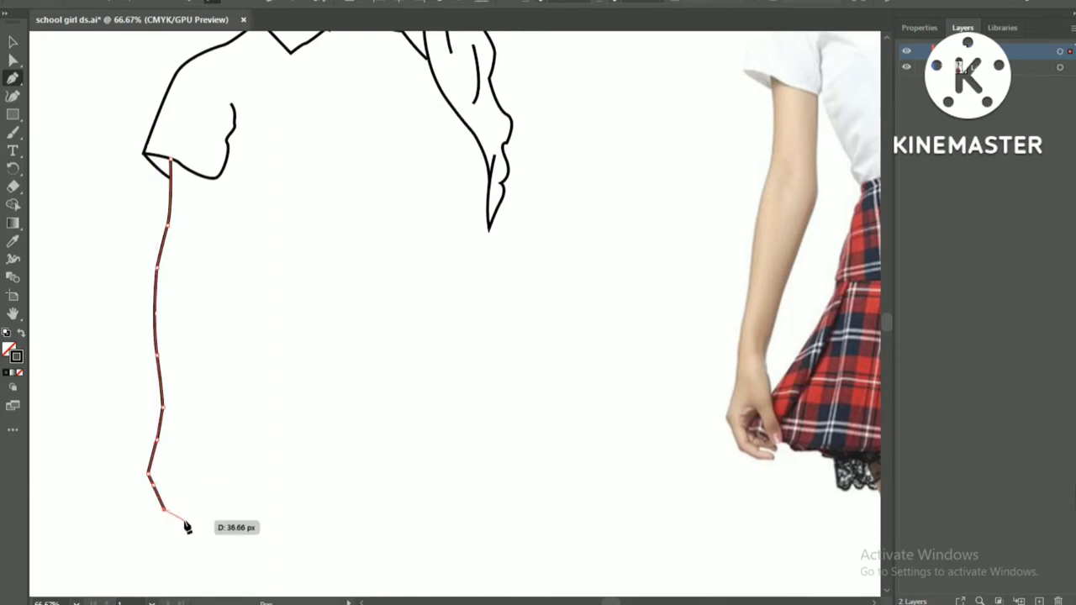
{"action": "mouse_move", "coordinate": [204, 526]}
{"action": "left_mouse_down"}
{"action": "mouse_move", "coordinate": [175, 498]}
{"action": "mouse_move", "coordinate": [214, 485]}
{"action": "left_mouse_up"}
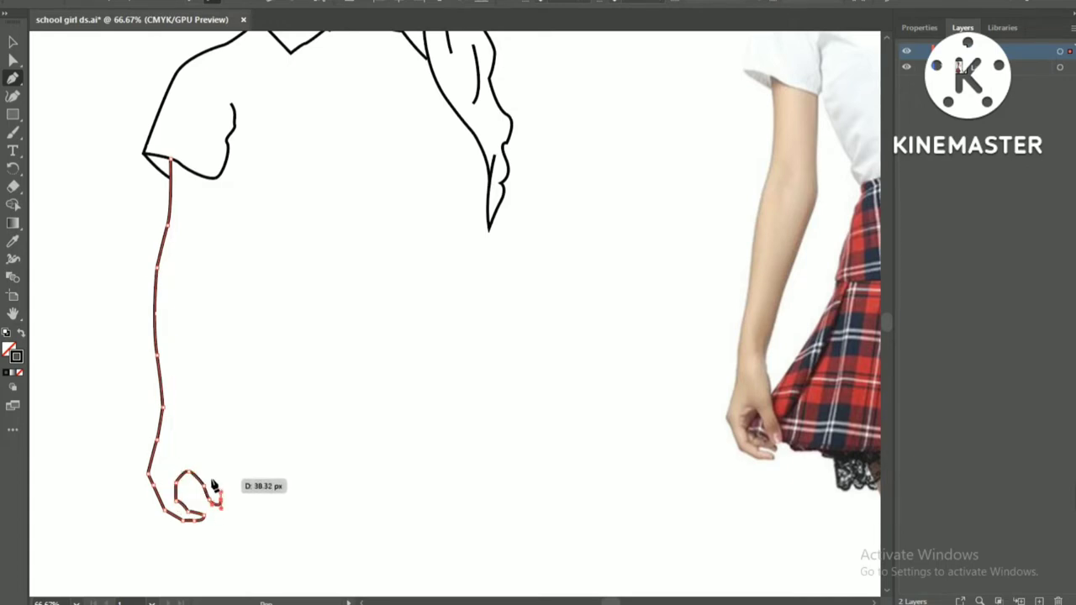
{"action": "left_click", "coordinate": [202, 426]}
{"action": "left_click", "coordinate": [198, 404]}
{"action": "scroll", "coordinate": [197, 409], "scroll_direction": "up", "scroll_amount": 2}
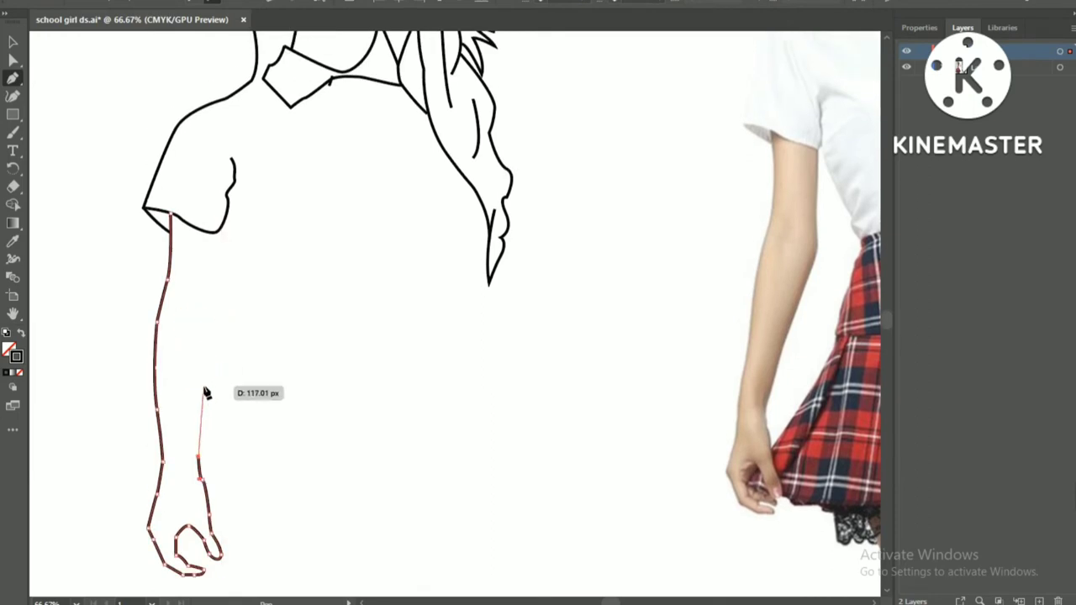
{"action": "key", "text": "Escape"}
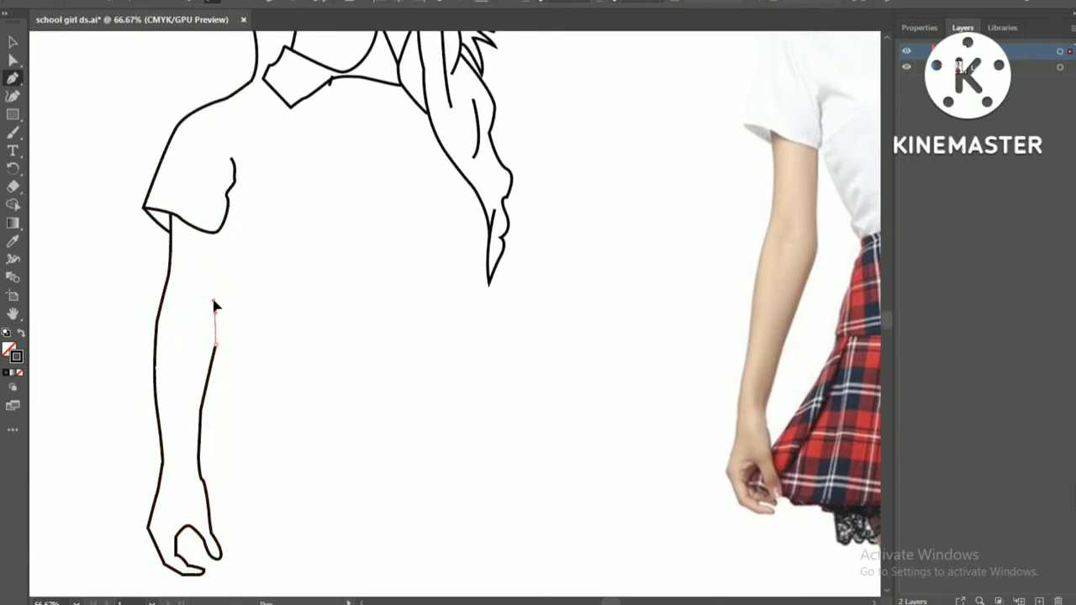
Step: Draw the curved inner arm line from the sleeve down toward the waist
{"action": "scroll", "coordinate": [368, 355], "scroll_direction": "down", "scroll_amount": 1}
{"action": "scroll", "coordinate": [383, 349], "scroll_direction": "down", "scroll_amount": 1}
{"action": "scroll", "coordinate": [382, 349], "scroll_direction": "up", "scroll_amount": 1}
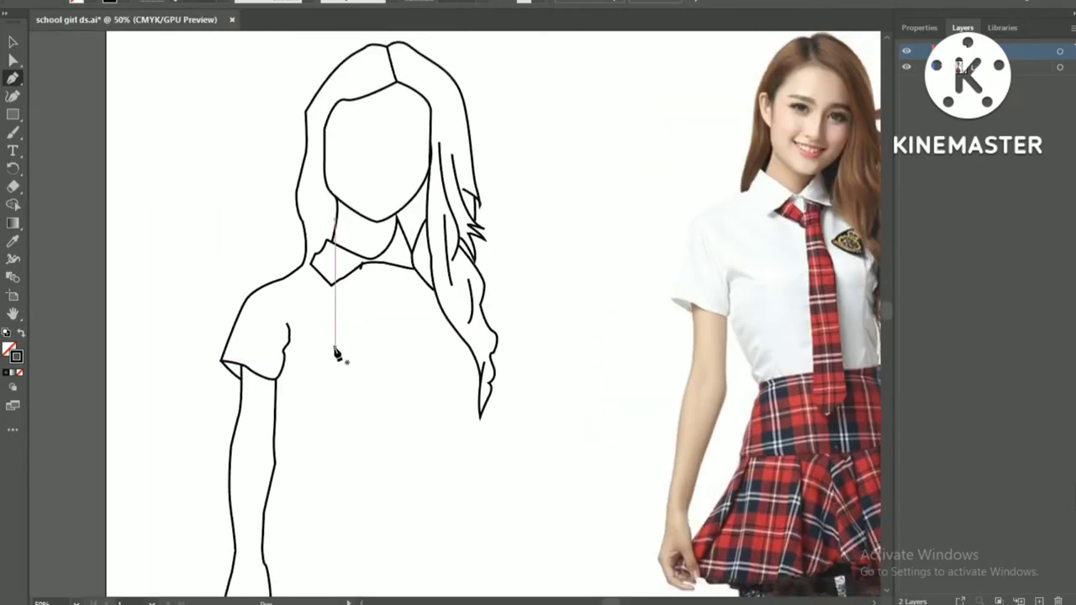
{"action": "scroll", "coordinate": [307, 283], "scroll_direction": "down", "scroll_amount": 1}
{"action": "left_click", "coordinate": [230, 353]}
{"action": "left_click_drag", "start_coordinate": [355, 355], "coordinate": [304, 316]}
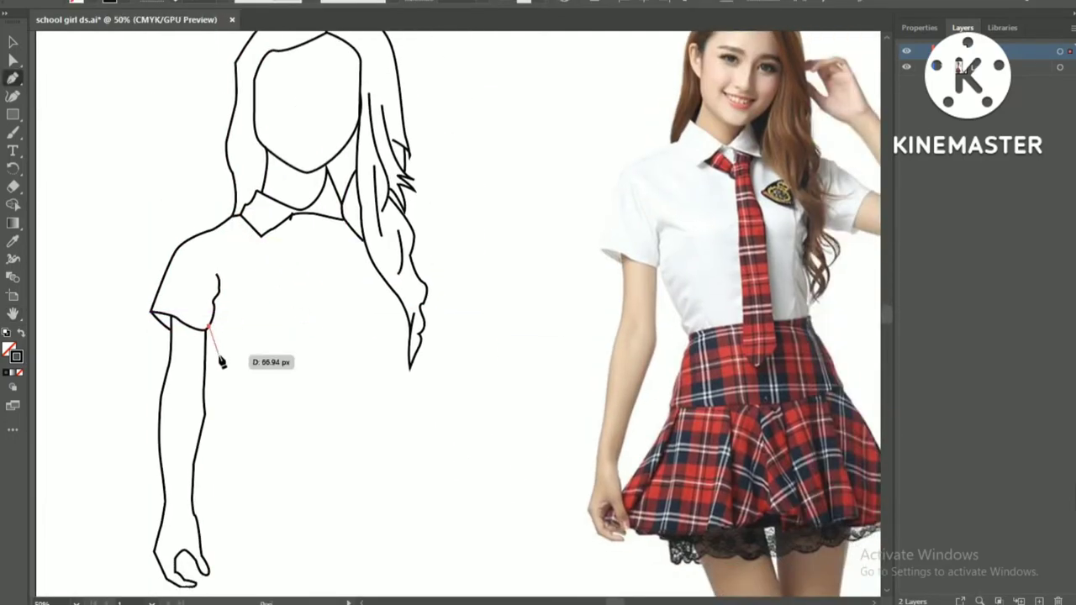
{"action": "left_click_drag", "start_coordinate": [232, 405], "coordinate": [238, 425]}
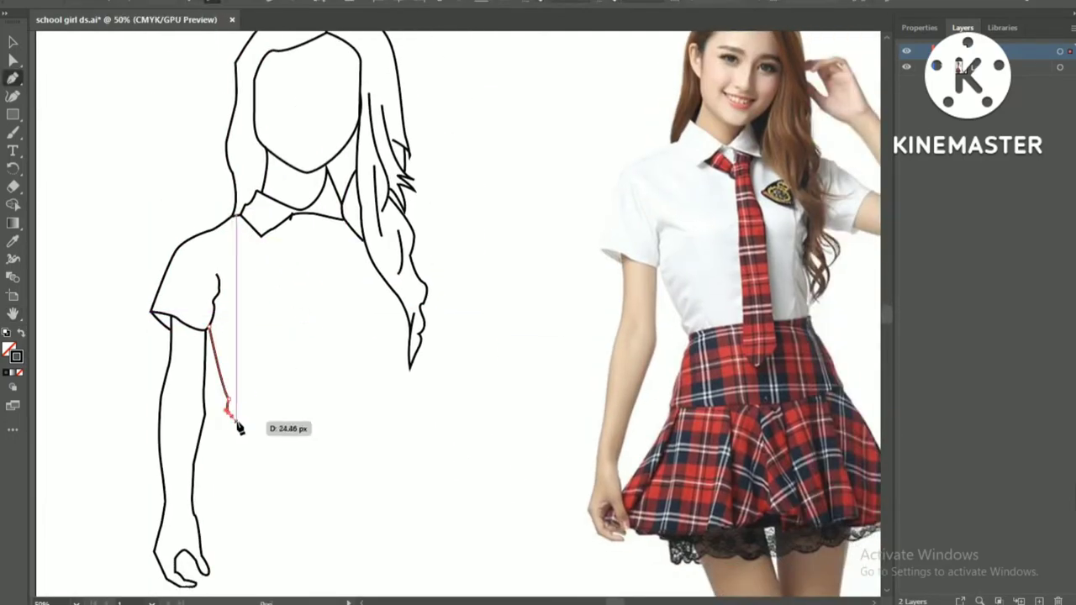
{"action": "left_click_drag", "start_coordinate": [319, 412], "coordinate": [312, 420]}
{"action": "mouse_move", "coordinate": [239, 430]}
{"action": "left_mouse_down"}
{"action": "mouse_move", "coordinate": [239, 448]}
{"action": "mouse_move", "coordinate": [209, 480]}
{"action": "mouse_move", "coordinate": [276, 493]}
{"action": "mouse_move", "coordinate": [274, 505]}
{"action": "left_mouse_up"}
{"action": "scroll", "coordinate": [236, 470], "scroll_direction": "down", "scroll_amount": 3}
Step: Draw and close the flared skirt outline from the hand around the hem to the waistband
{"action": "scroll", "coordinate": [261, 452], "scroll_direction": "down", "scroll_amount": 1}
{"action": "left_click", "coordinate": [193, 452]}
{"action": "left_click_drag", "start_coordinate": [326, 458], "coordinate": [330, 470]}
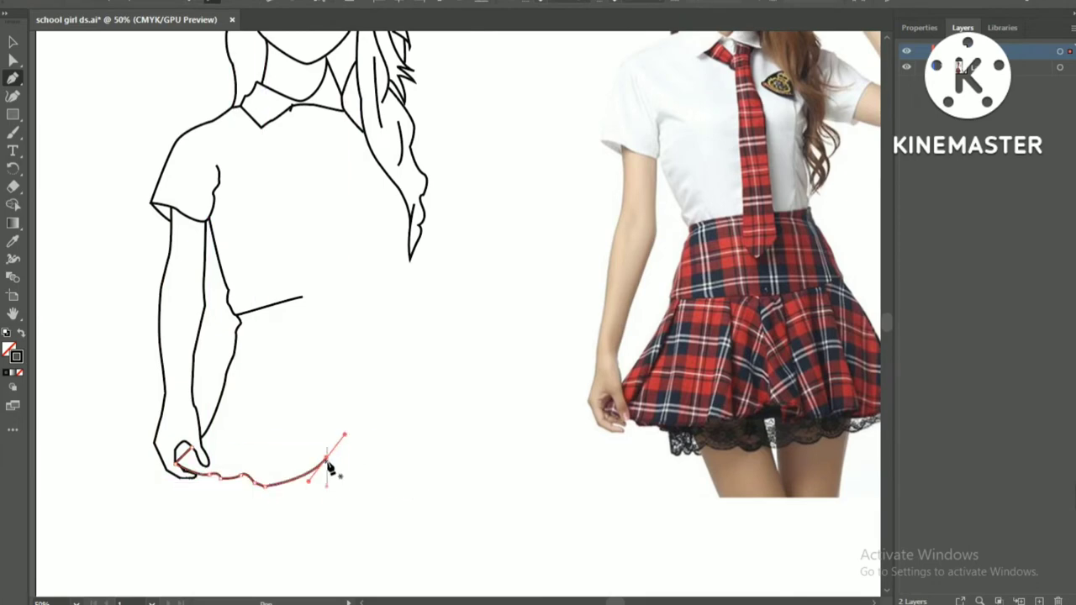
{"action": "left_click", "coordinate": [369, 478]}
{"action": "left_click", "coordinate": [389, 467]}
{"action": "left_click_drag", "start_coordinate": [390, 471], "coordinate": [341, 445]}
{"action": "left_click_drag", "start_coordinate": [404, 417], "coordinate": [426, 388]}
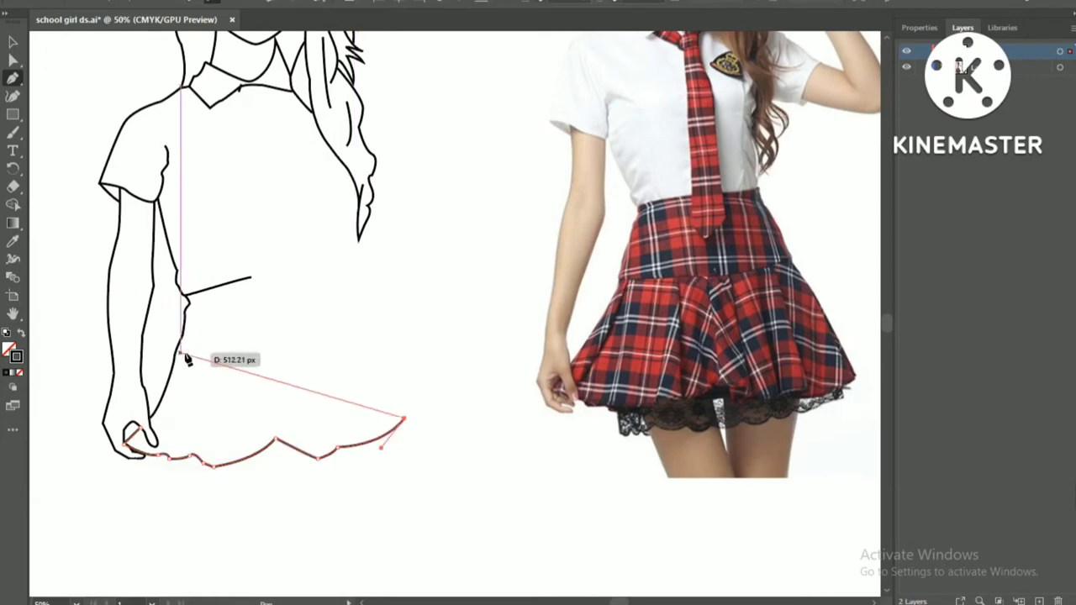
{"action": "left_click", "coordinate": [383, 362]}
{"action": "left_click", "coordinate": [358, 314]}
{"action": "left_click", "coordinate": [347, 291]}
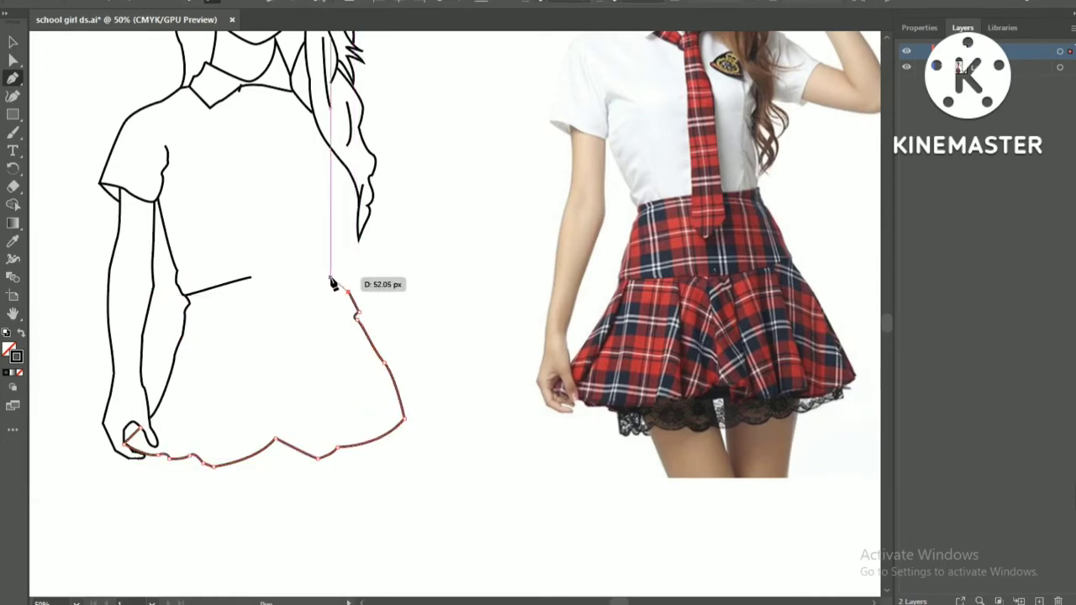
{"action": "left_click", "coordinate": [332, 264]}
{"action": "left_click", "coordinate": [290, 270]}
{"action": "scroll", "coordinate": [408, 312], "scroll_direction": "down", "scroll_amount": 2}
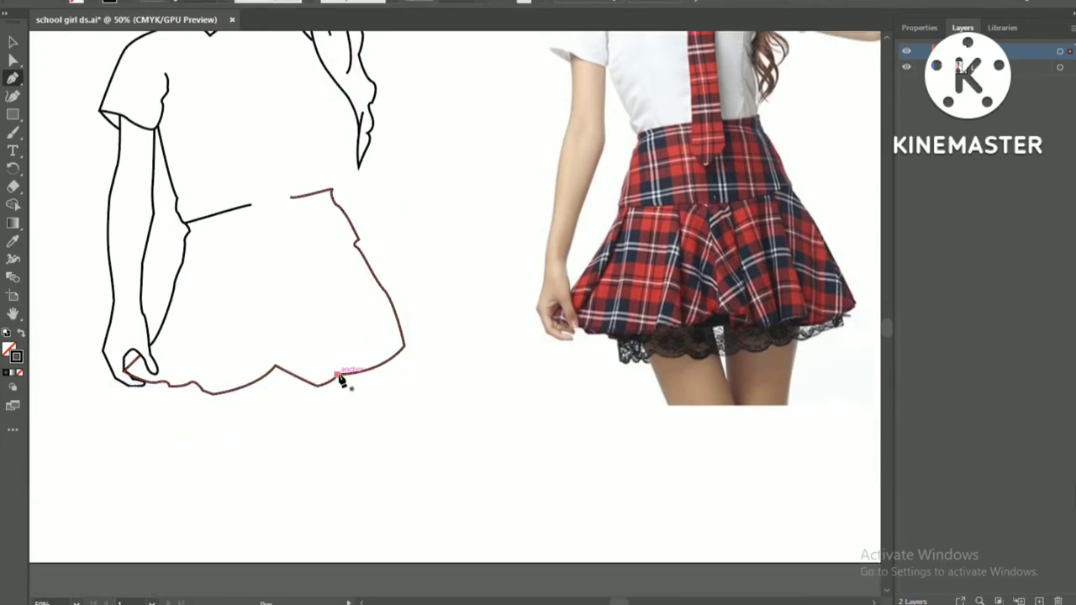
{"action": "left_click", "coordinate": [339, 378]}
Step: Add several short fold lines inside the skirt hem
{"action": "left_click", "coordinate": [295, 336]}
{"action": "left_click", "coordinate": [317, 385]}
{"action": "left_click", "coordinate": [334, 375]}
{"action": "left_click", "coordinate": [361, 361]}
{"action": "left_click", "coordinate": [344, 322]}
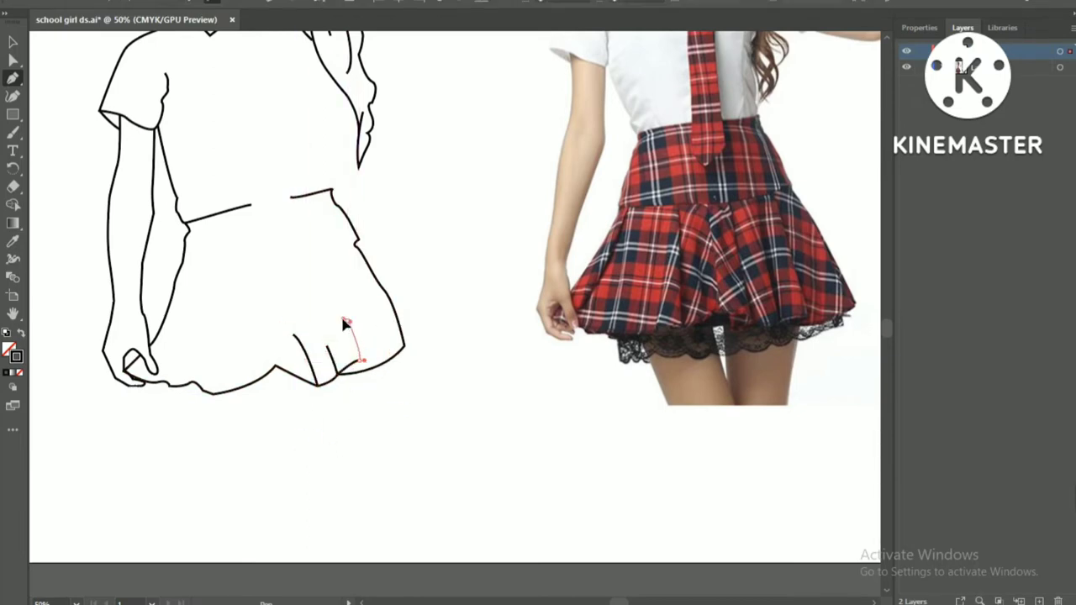
{"action": "left_click", "coordinate": [239, 338]}
{"action": "left_click", "coordinate": [240, 387]}
{"action": "left_click", "coordinate": [210, 345]}
{"action": "left_click", "coordinate": [211, 389]}
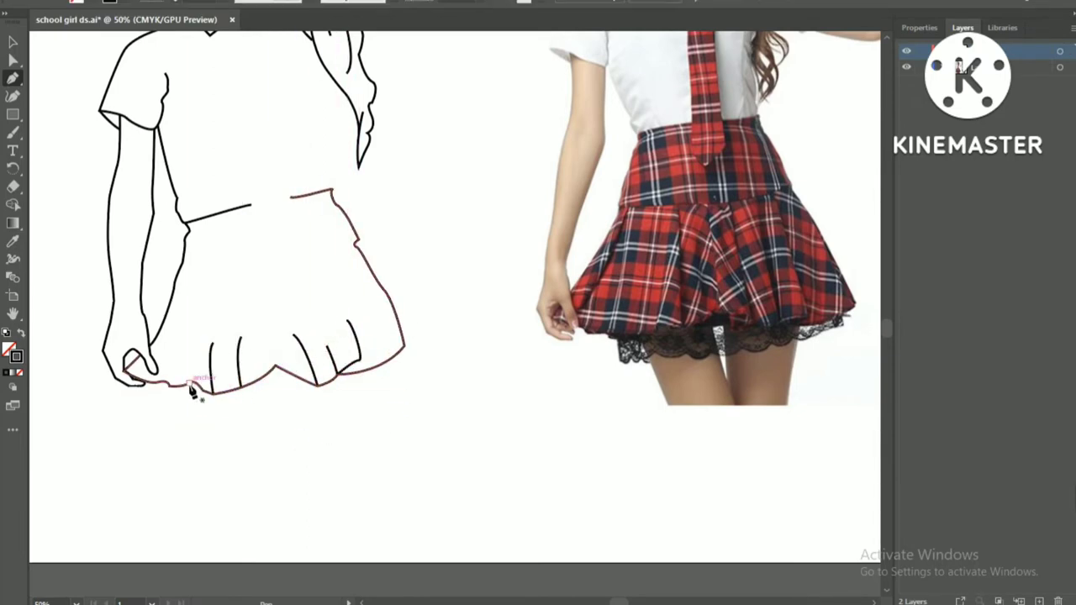
Step: Outline the necktie from the collar down to the waist, with its knot under the collar
{"action": "scroll", "coordinate": [320, 291], "scroll_direction": "up", "scroll_amount": 5}
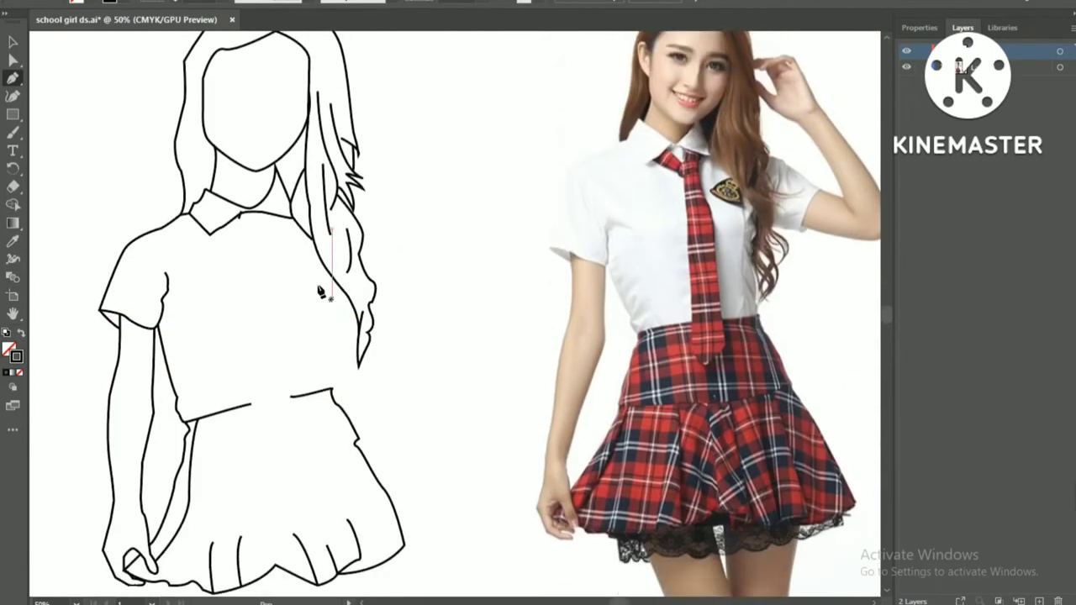
{"action": "left_click", "coordinate": [223, 230]}
{"action": "left_click", "coordinate": [242, 244]}
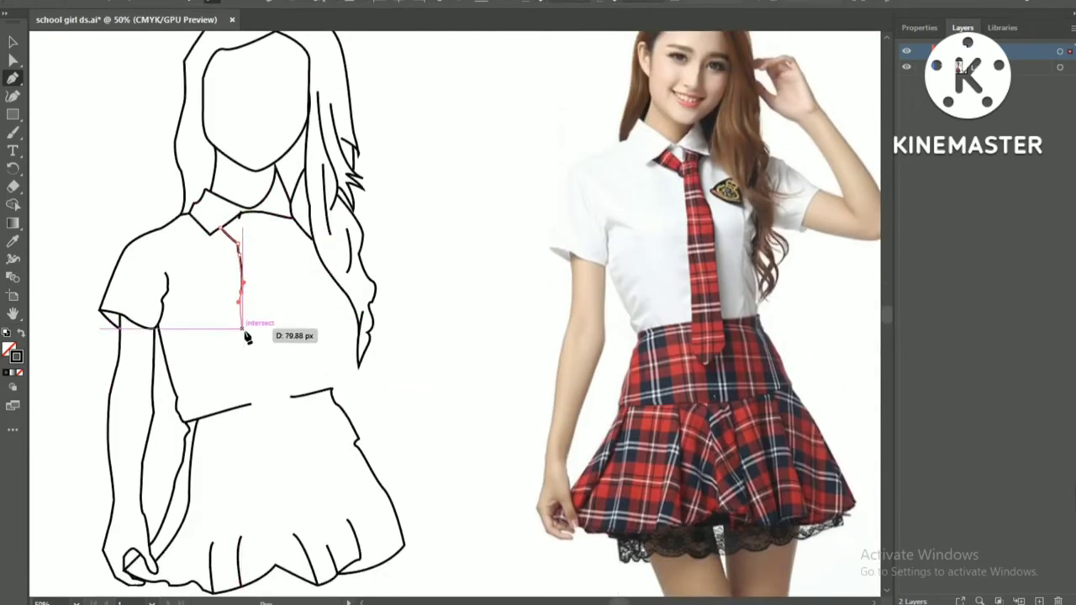
{"action": "left_click", "coordinate": [251, 407]}
{"action": "left_click", "coordinate": [255, 431]}
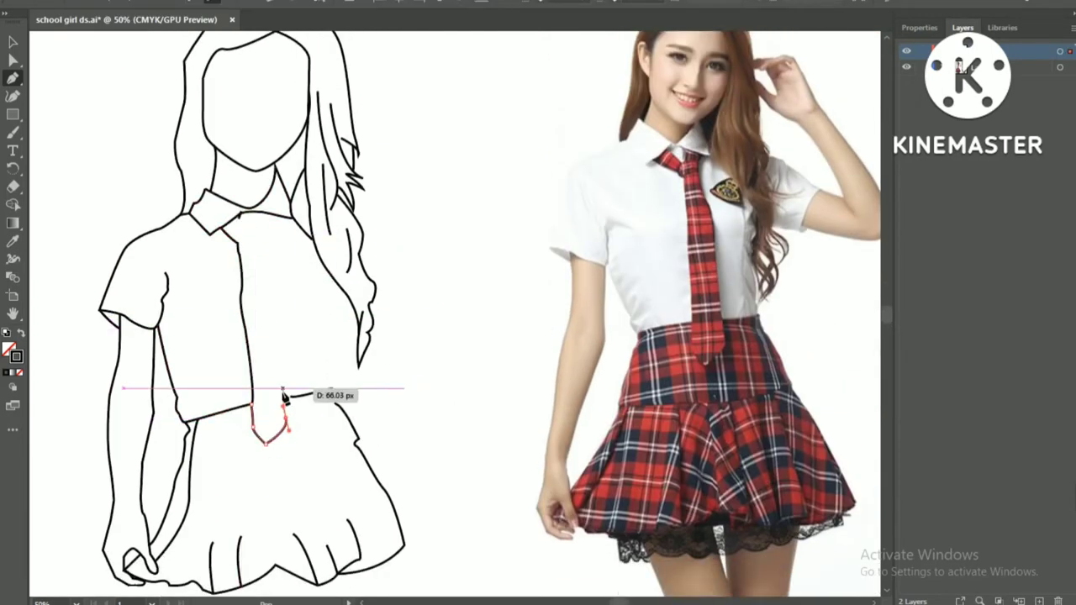
{"action": "left_click_drag", "start_coordinate": [290, 393], "coordinate": [280, 358]}
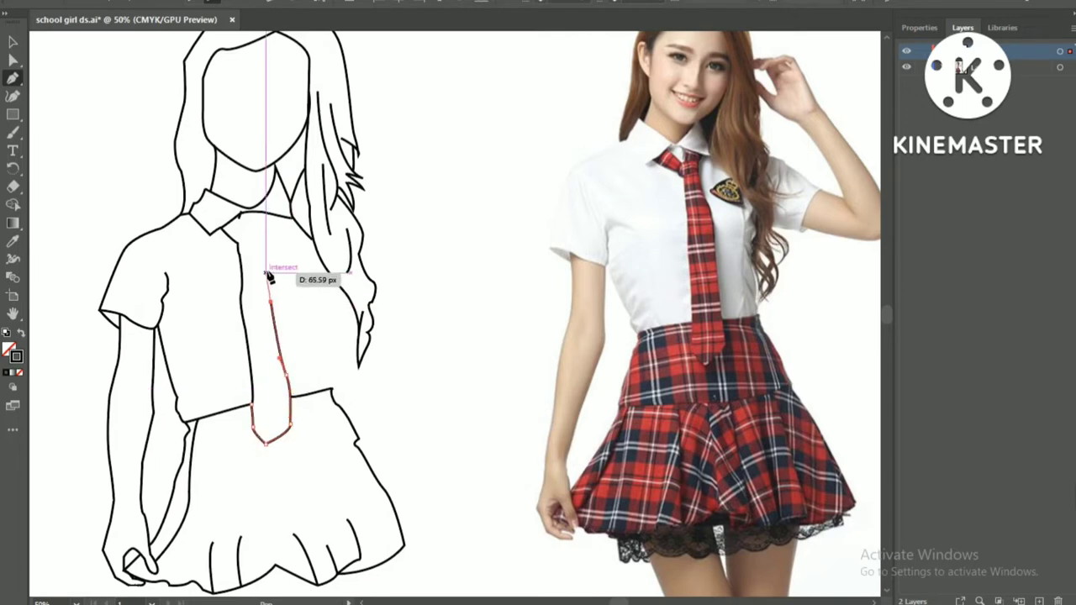
{"action": "left_click", "coordinate": [261, 252]}
{"action": "left_click_drag", "start_coordinate": [273, 216], "coordinate": [294, 203]}
{"action": "left_click", "coordinate": [256, 225]}
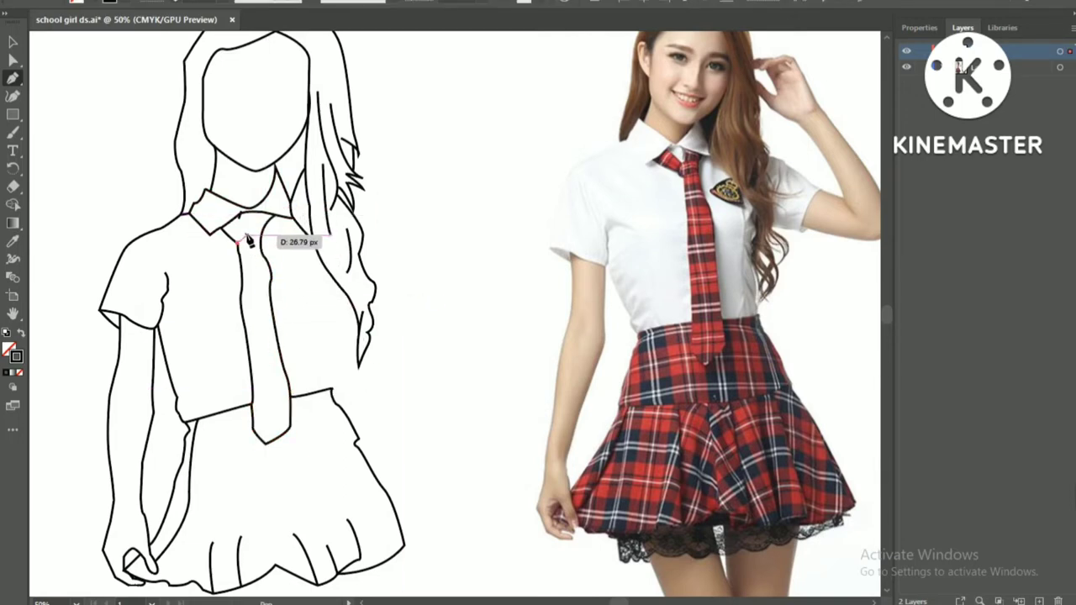
{"action": "left_click", "coordinate": [252, 227]}
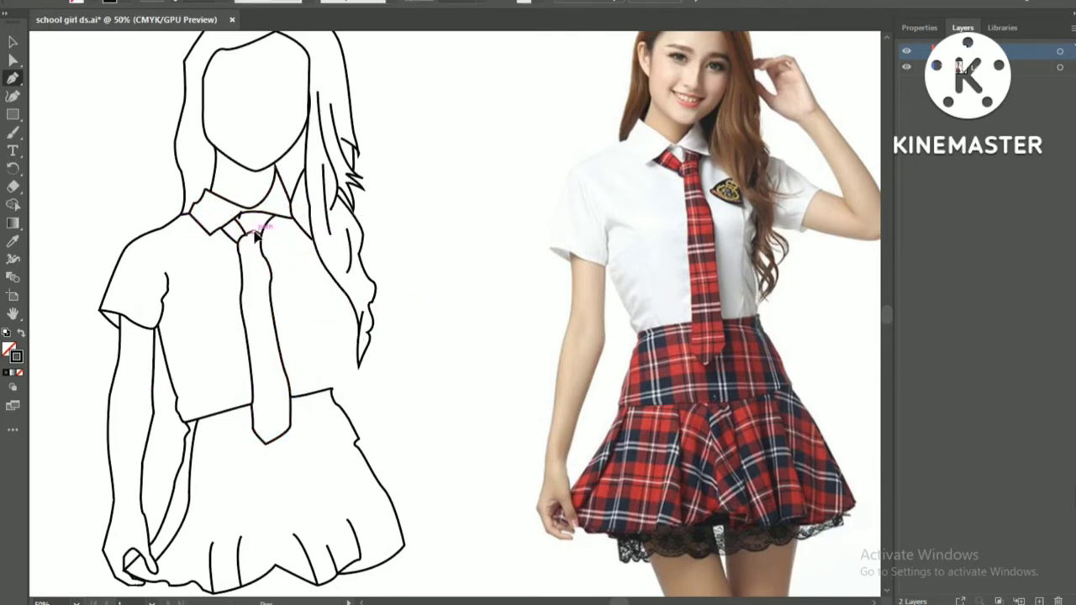
{"action": "left_click", "coordinate": [277, 217]}
Step: Trace the shirt's right side line up toward the hair
{"action": "scroll", "coordinate": [288, 272], "scroll_direction": "up", "scroll_amount": 2}
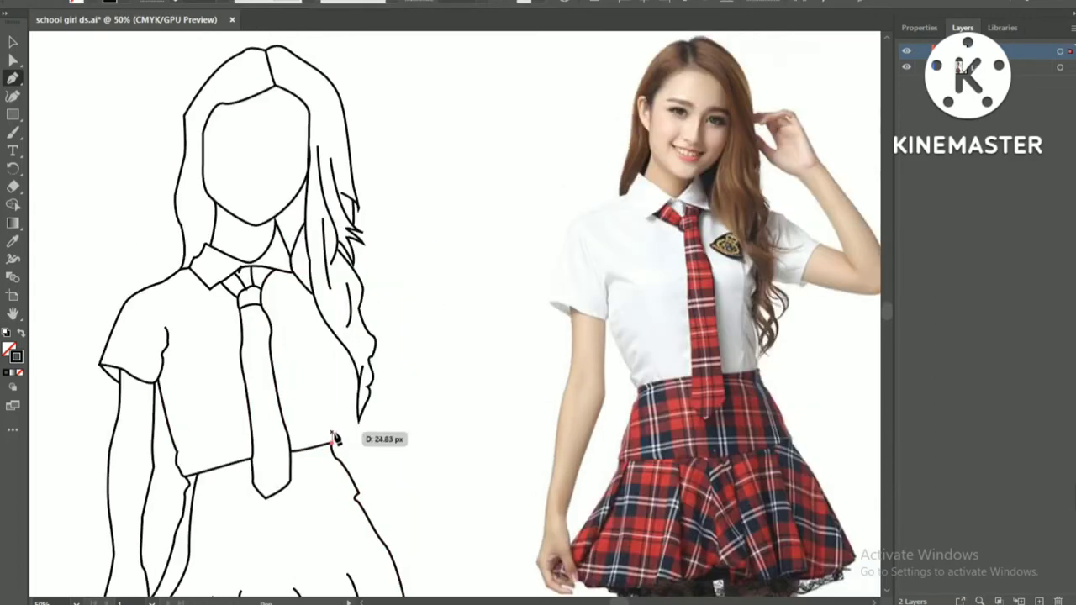
{"action": "left_click", "coordinate": [331, 423]}
{"action": "left_click", "coordinate": [337, 399]}
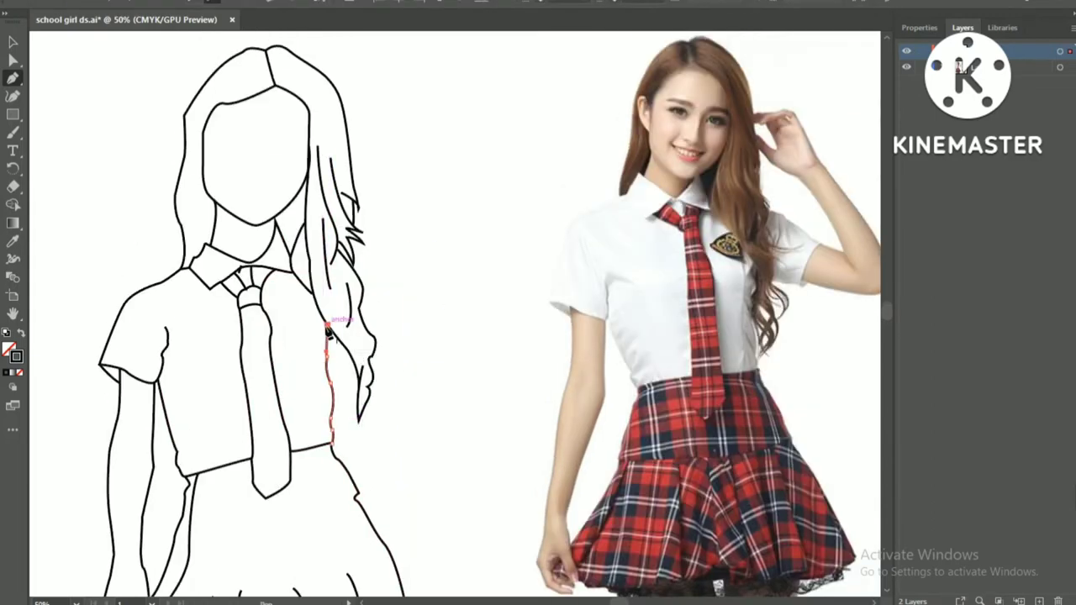
{"action": "left_click", "coordinate": [427, 404], "text": "ctrl"}
Step: Add short crease lines on the sleeve and the shirt body
{"action": "left_click", "coordinate": [144, 313]}
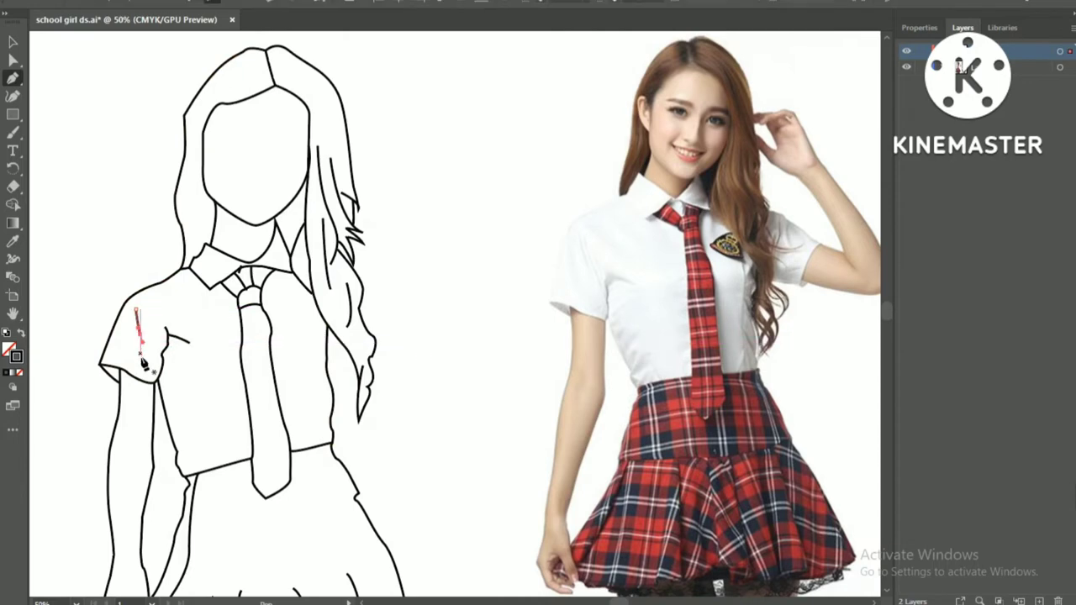
{"action": "left_click", "coordinate": [151, 340]}
{"action": "scroll", "coordinate": [185, 395], "scroll_direction": "down", "scroll_amount": 1}
{"action": "left_click", "coordinate": [179, 370]}
{"action": "left_click", "coordinate": [183, 397]}
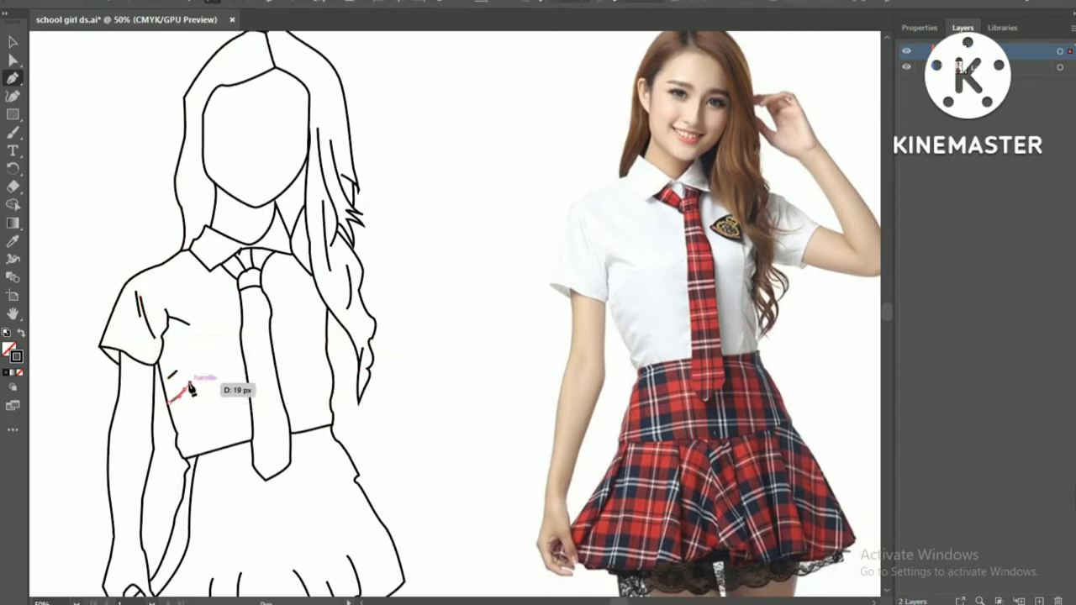
{"action": "scroll", "coordinate": [185, 395], "scroll_direction": "down", "scroll_amount": 3}
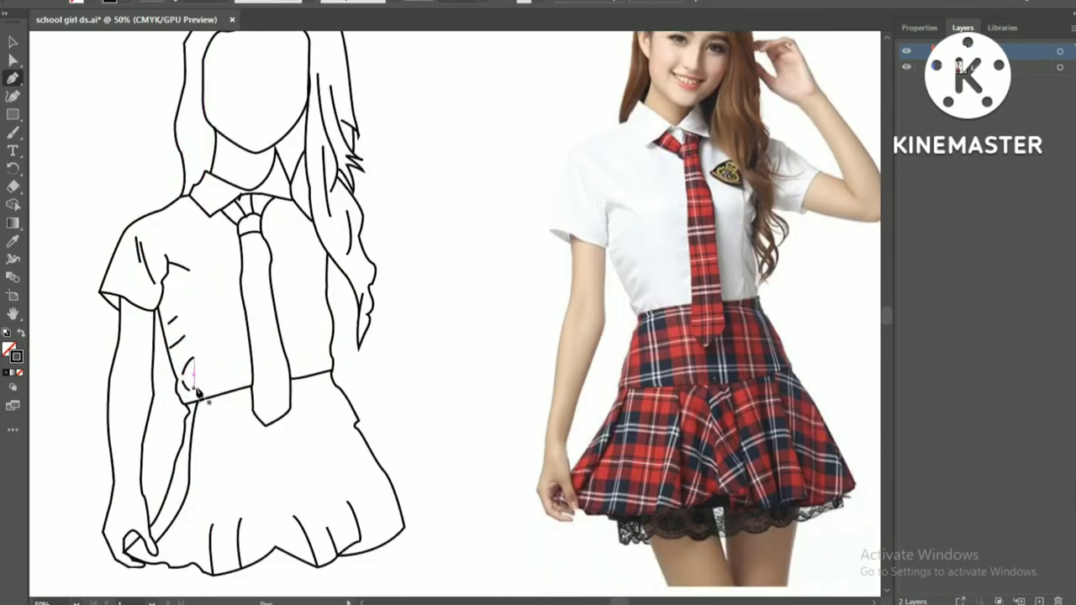
Step: Extend the shirt's left and right side outlines down to the waistline
{"action": "left_click", "coordinate": [204, 401]}
{"action": "scroll", "coordinate": [211, 396], "scroll_direction": "up", "scroll_amount": 2}
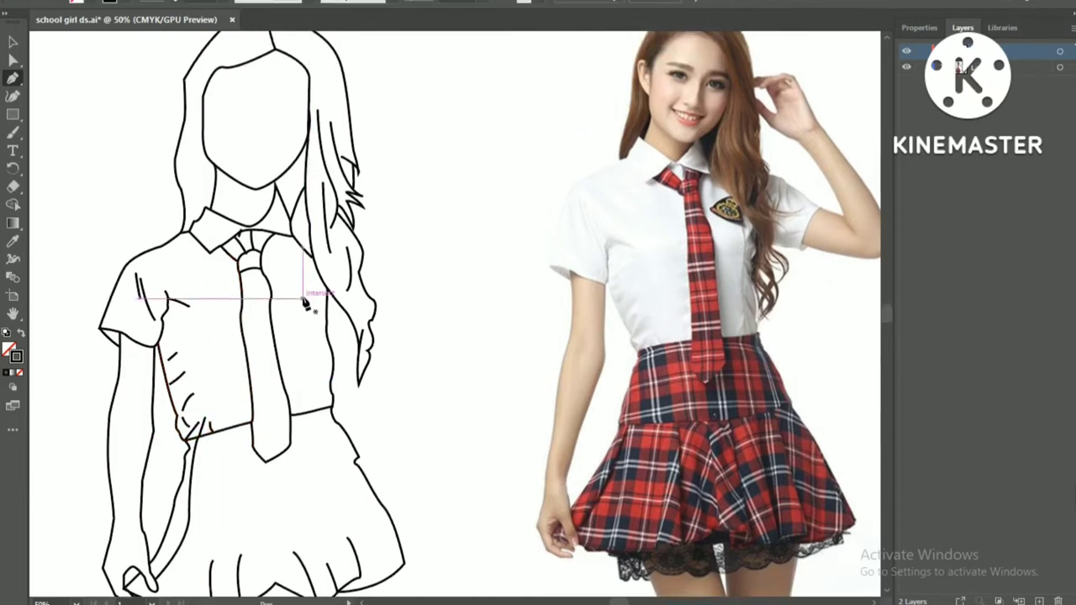
{"action": "left_click", "coordinate": [305, 304]}
{"action": "left_click", "coordinate": [311, 397]}
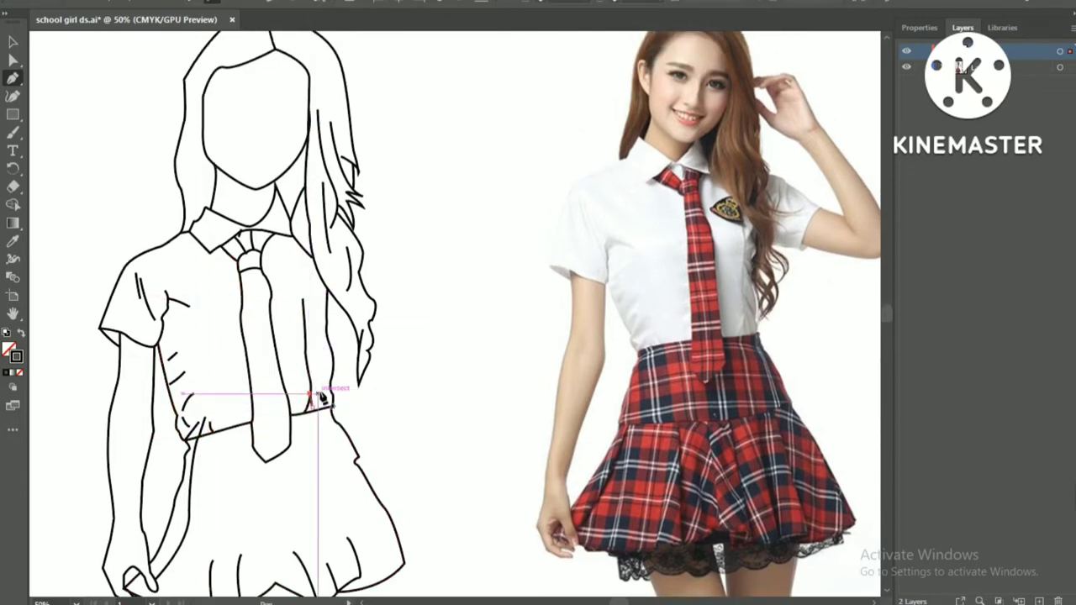
{"action": "left_click", "coordinate": [322, 399]}
Step: Draw the small triangular badge on the chest
{"action": "left_click", "coordinate": [278, 275]}
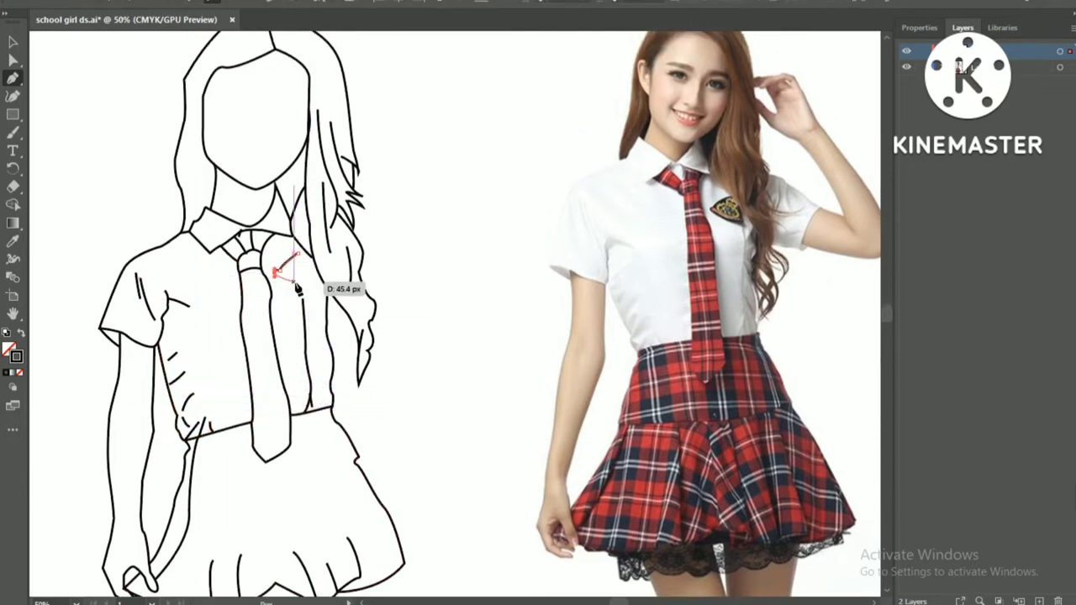
{"action": "left_click", "coordinate": [298, 253]}
{"action": "scroll", "coordinate": [433, 311], "scroll_direction": "up", "scroll_amount": 2}
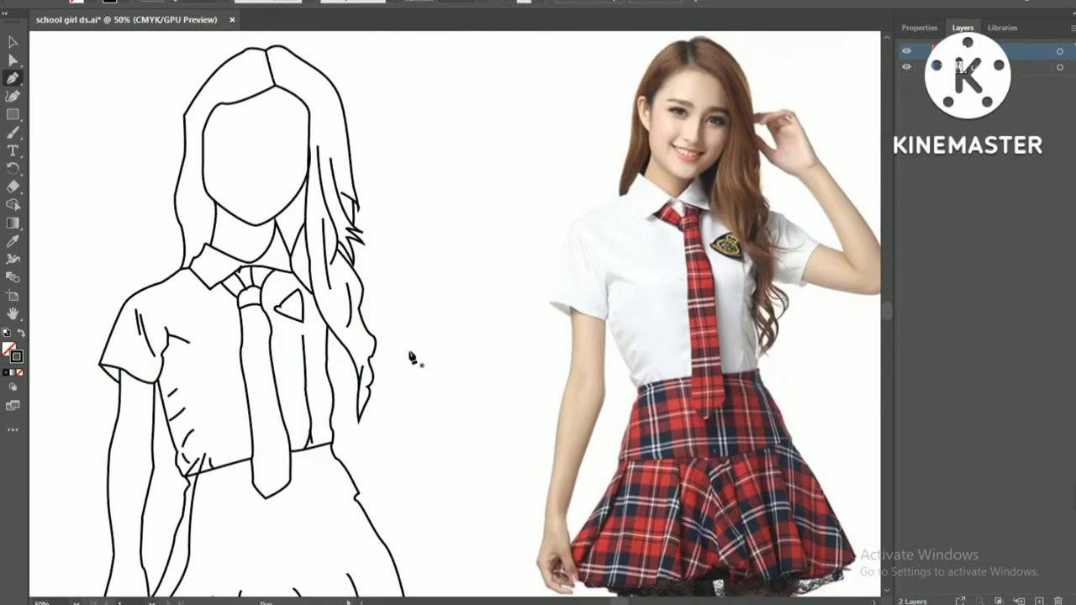
Step: Draw the curved forearm outline from the right sleeve out to the bent elbow
{"action": "left_click", "coordinate": [329, 340]}
{"action": "left_click_drag", "start_coordinate": [373, 353], "coordinate": [394, 362]}
{"action": "left_click_drag", "start_coordinate": [410, 309], "coordinate": [429, 301]}
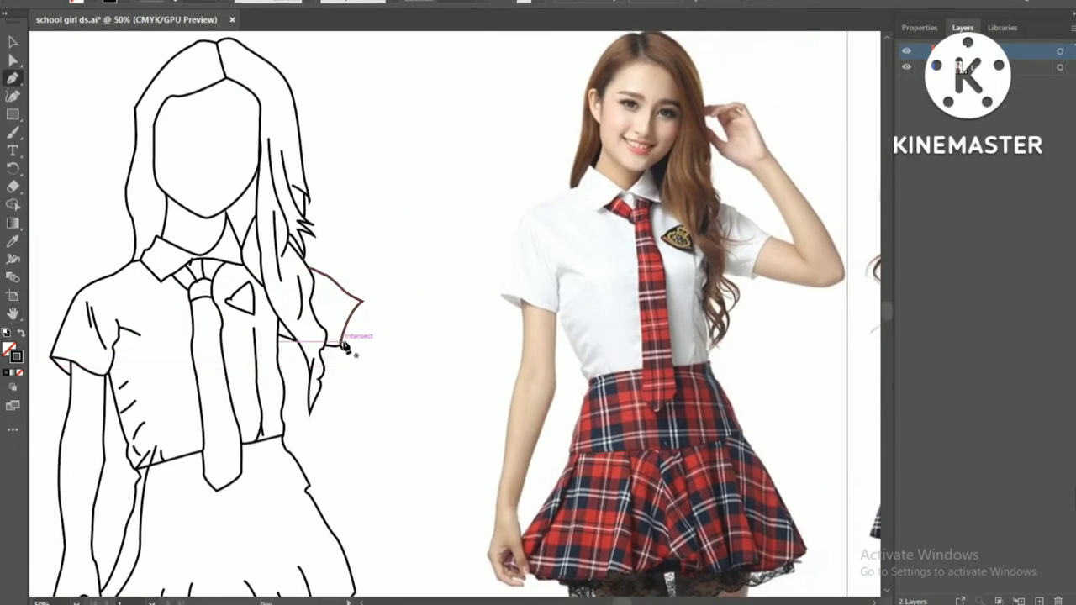
{"action": "mouse_move", "coordinate": [375, 359]}
{"action": "left_mouse_down"}
{"action": "mouse_move", "coordinate": [424, 347]}
{"action": "mouse_move", "coordinate": [392, 365]}
{"action": "mouse_move", "coordinate": [431, 375]}
{"action": "left_mouse_up"}
{"action": "left_click_drag", "start_coordinate": [439, 354], "coordinate": [449, 357]}
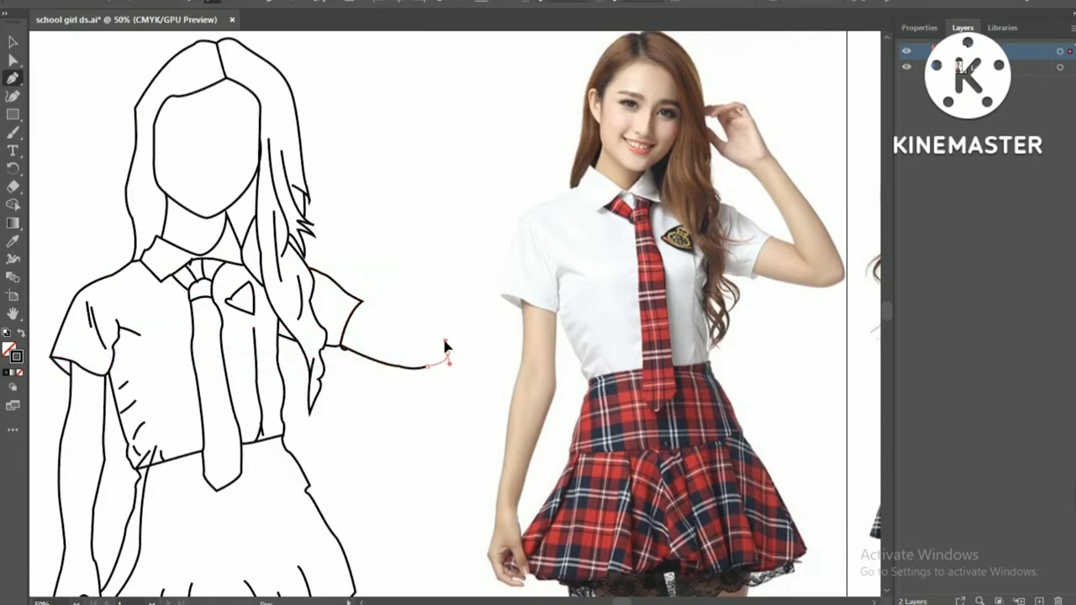
{"action": "left_click", "coordinate": [447, 367]}
{"action": "left_click", "coordinate": [462, 346]}
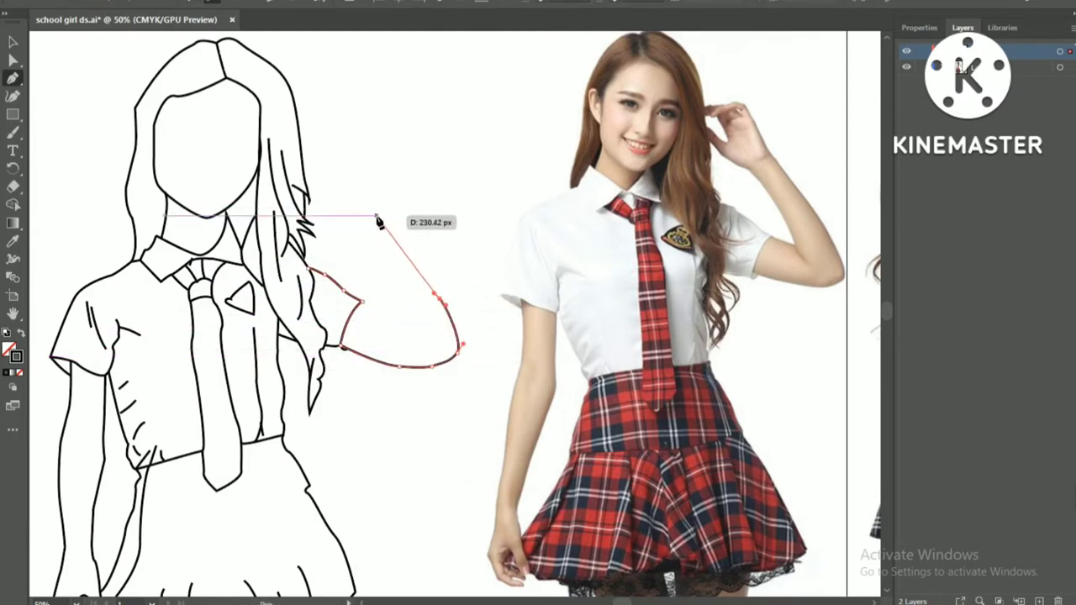
{"action": "left_click_drag", "start_coordinate": [360, 200], "coordinate": [363, 202]}
{"action": "key", "text": "Escape"}
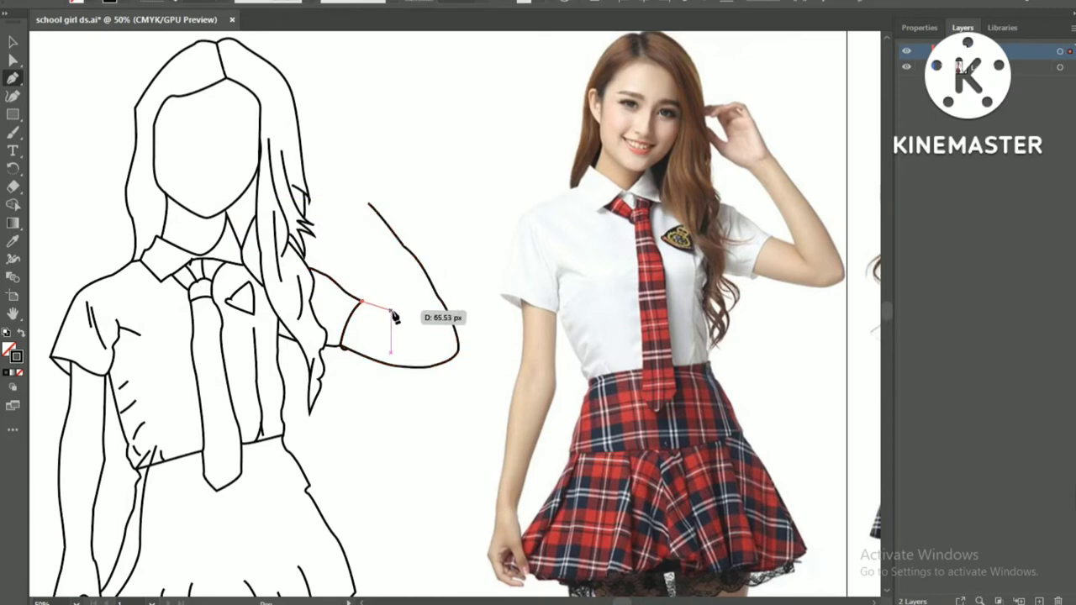
Step: Continue the arm's inner and outer edges upward, ending the path at the hair
{"action": "left_click_drag", "start_coordinate": [404, 326], "coordinate": [406, 317]}
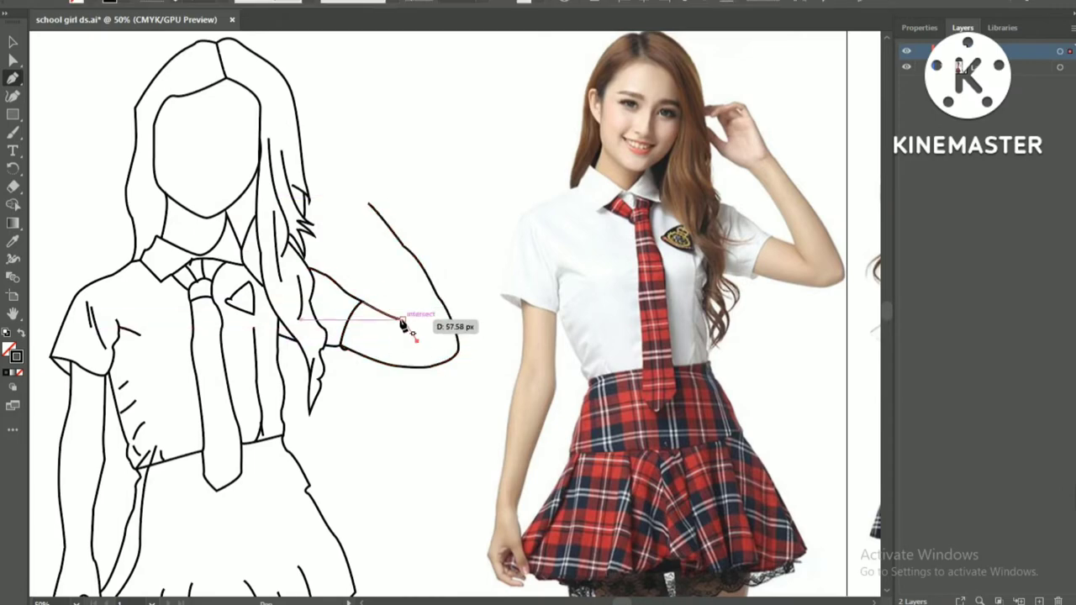
{"action": "left_click", "coordinate": [343, 233]}
{"action": "scroll", "coordinate": [427, 173], "scroll_direction": "up", "scroll_amount": 2}
{"action": "scroll", "coordinate": [427, 172], "scroll_direction": "down", "scroll_amount": 3}
{"action": "scroll", "coordinate": [427, 172], "scroll_direction": "up", "scroll_amount": 2}
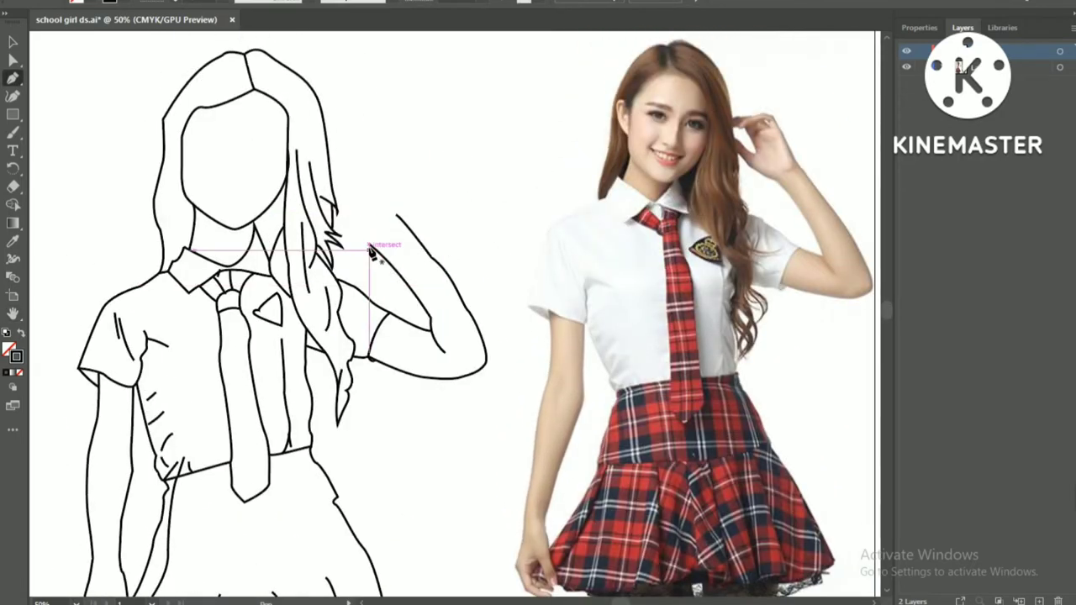
{"action": "left_click", "coordinate": [396, 215]}
{"action": "mouse_move", "coordinate": [371, 236]}
{"action": "left_mouse_down"}
{"action": "mouse_move", "coordinate": [336, 194]}
{"action": "mouse_move", "coordinate": [359, 209]}
{"action": "mouse_move", "coordinate": [357, 160]}
{"action": "mouse_move", "coordinate": [401, 176]}
{"action": "left_mouse_up"}
{"action": "left_click", "coordinate": [336, 195]}
{"action": "left_click", "coordinate": [334, 185], "text": "ctrl"}
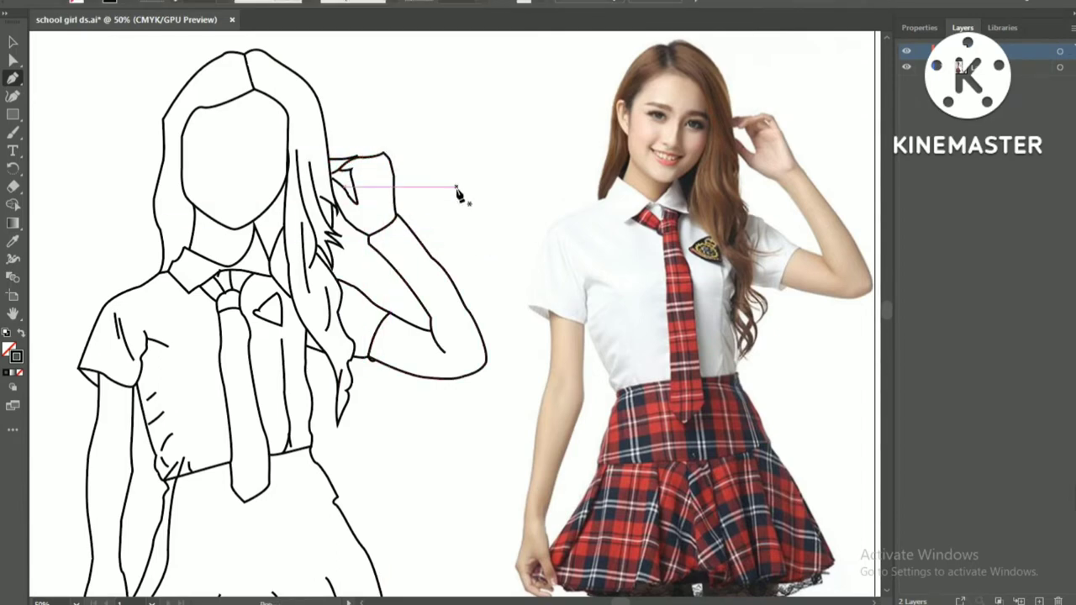
Step: Close the small hair path and start the hand outline beside the hair
{"action": "left_click", "coordinate": [344, 173]}
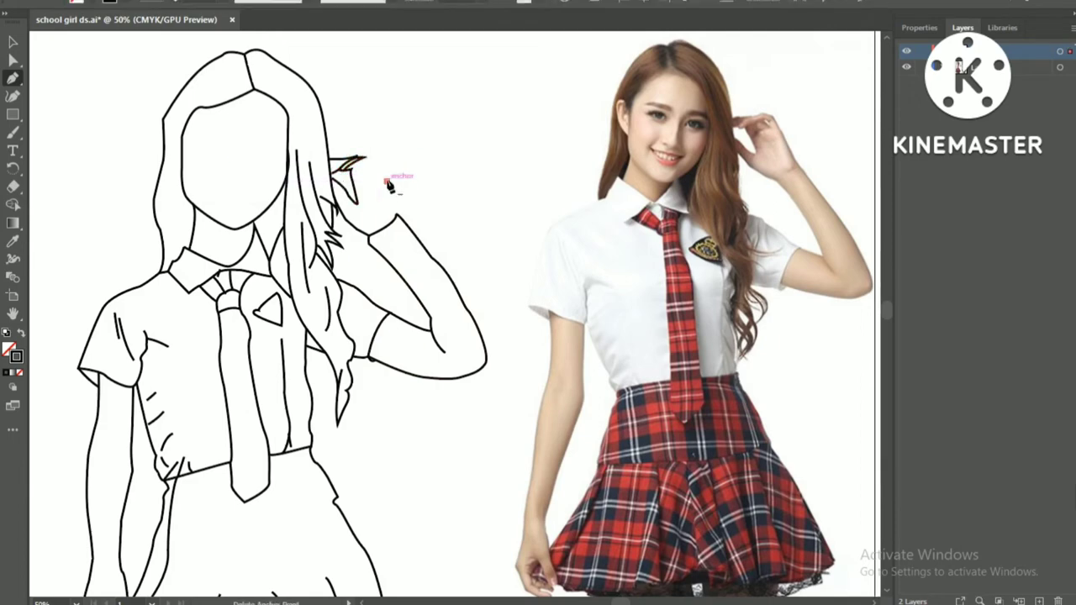
{"action": "left_click", "coordinate": [358, 160]}
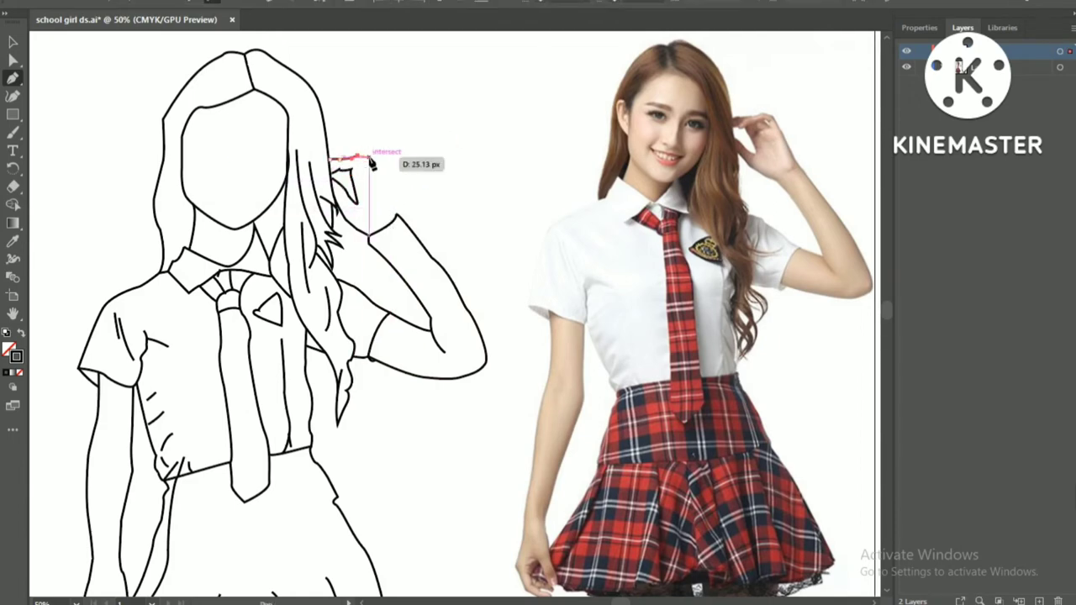
{"action": "left_click", "coordinate": [383, 180]}
{"action": "left_click", "coordinate": [385, 207]}
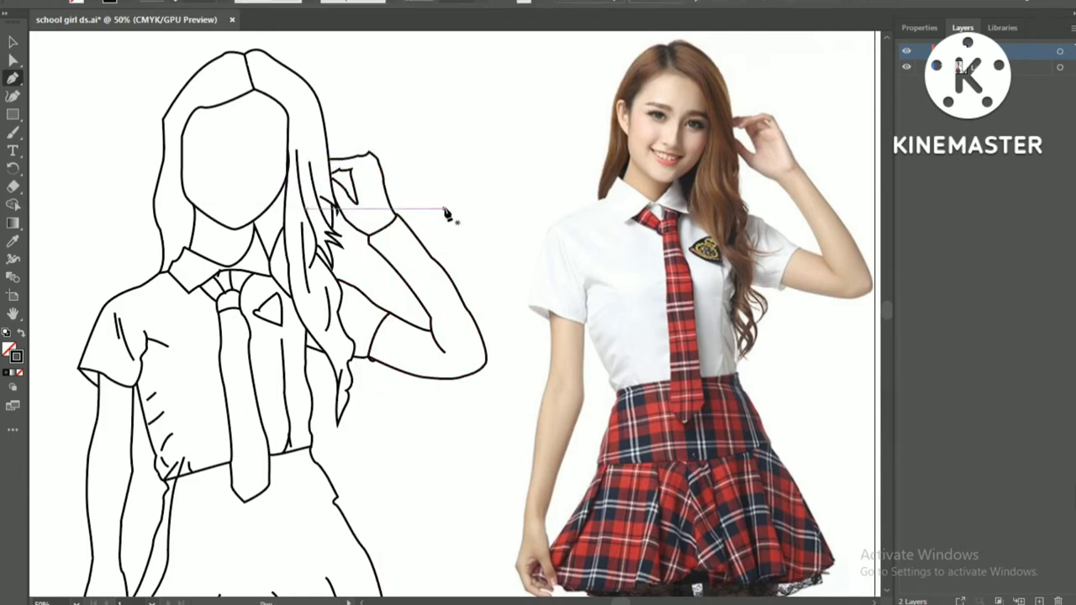
{"action": "key", "text": "z"}
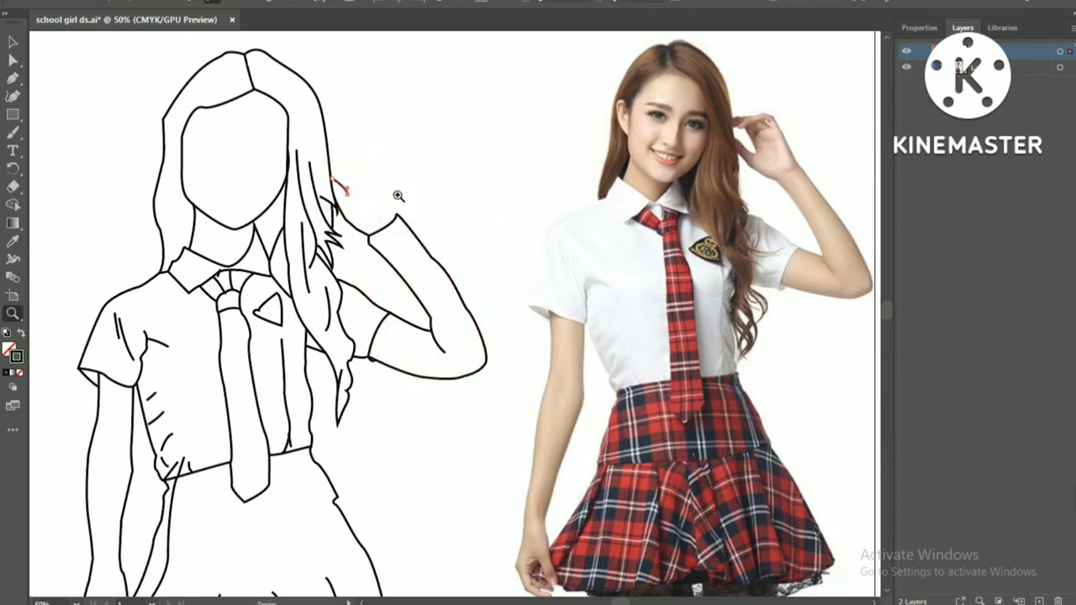
Step: Trace the curled fingers and fingertips, joining the hand outline to the arm
{"action": "left_click", "coordinate": [335, 196]}
{"action": "left_click", "coordinate": [357, 208]}
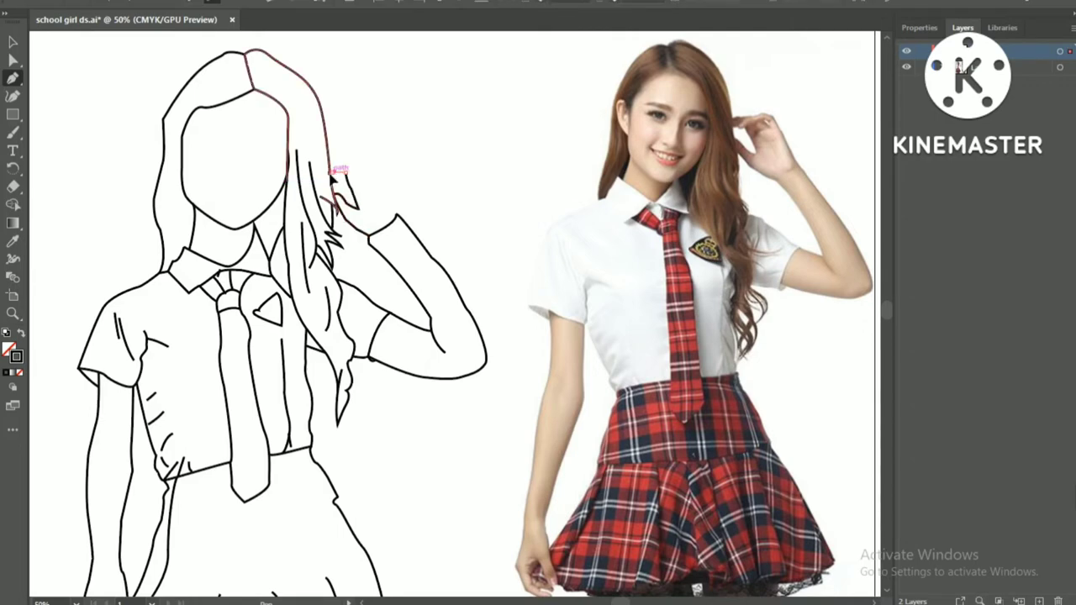
{"action": "left_click", "coordinate": [341, 158]}
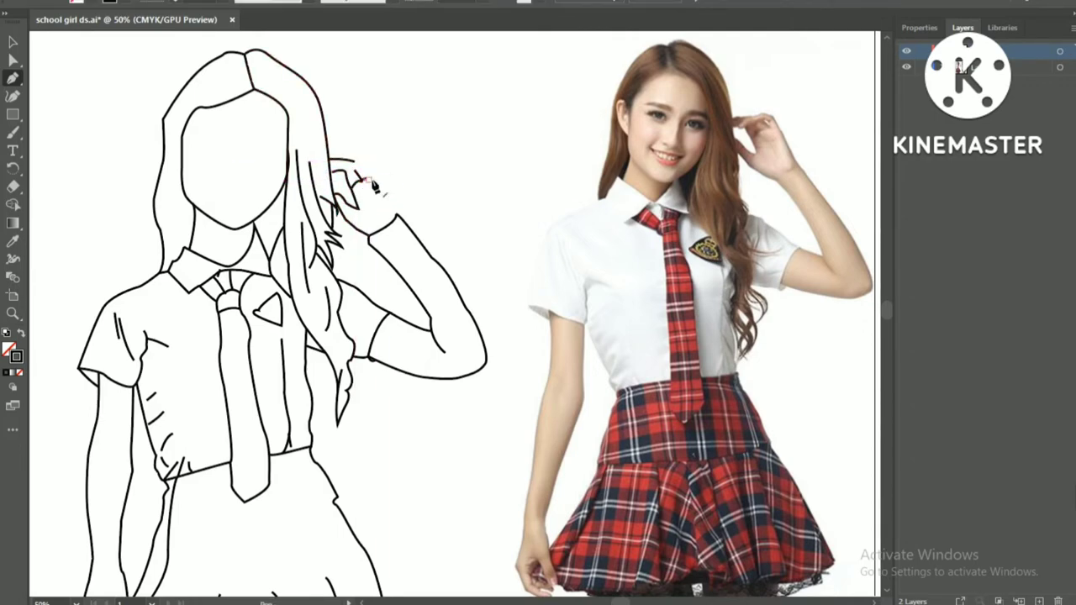
{"action": "left_click", "coordinate": [367, 173]}
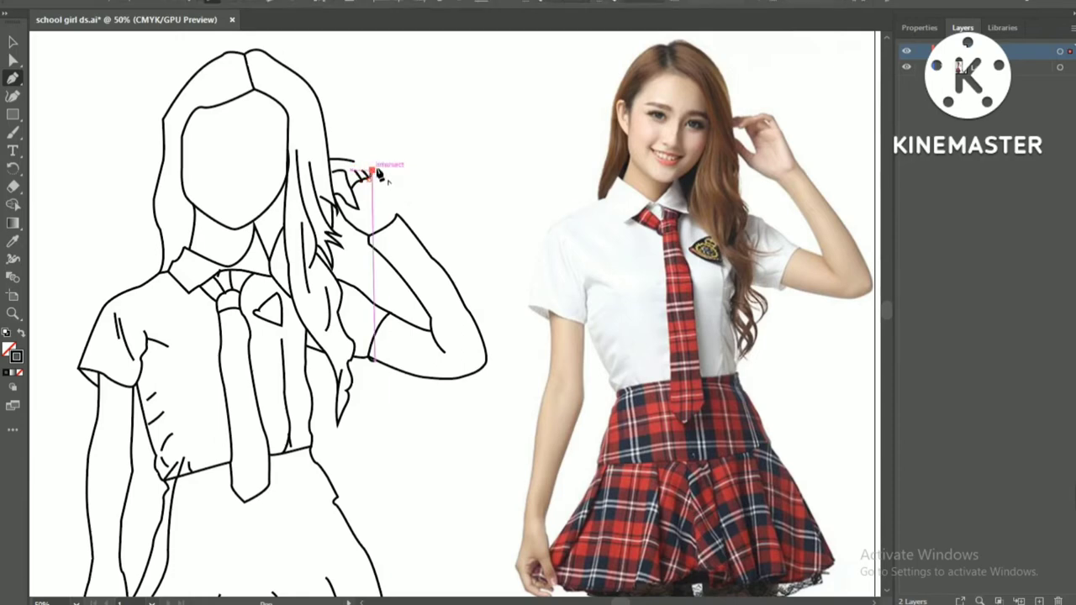
{"action": "left_click", "coordinate": [376, 172]}
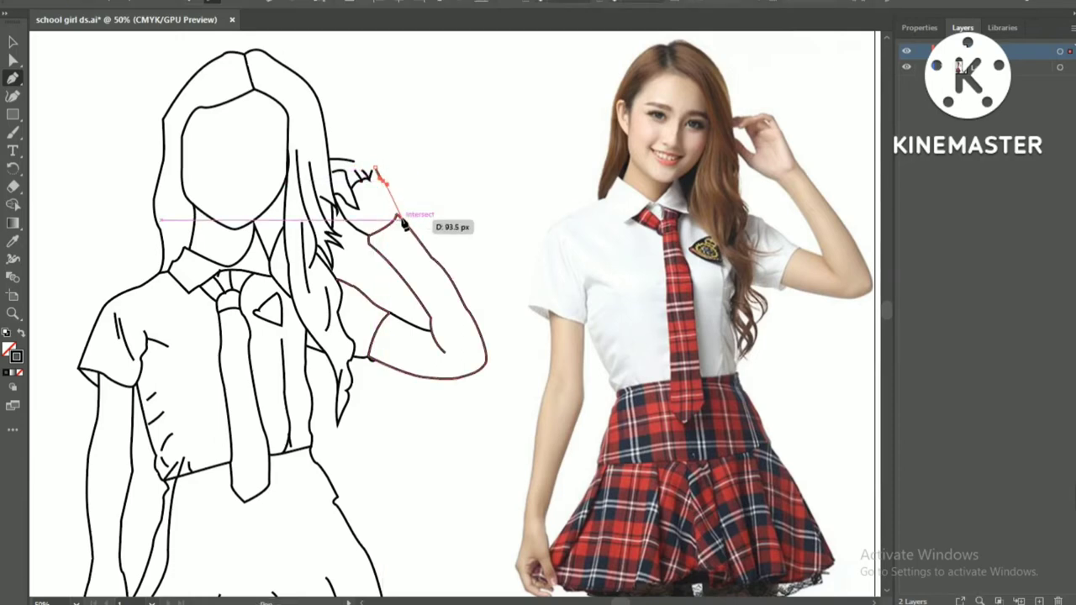
{"action": "left_click", "coordinate": [398, 218]}
Step: Delete the stray anchor at the shoulder of the arm outline
{"action": "left_click", "coordinate": [398, 218], "text": "ctrl"}
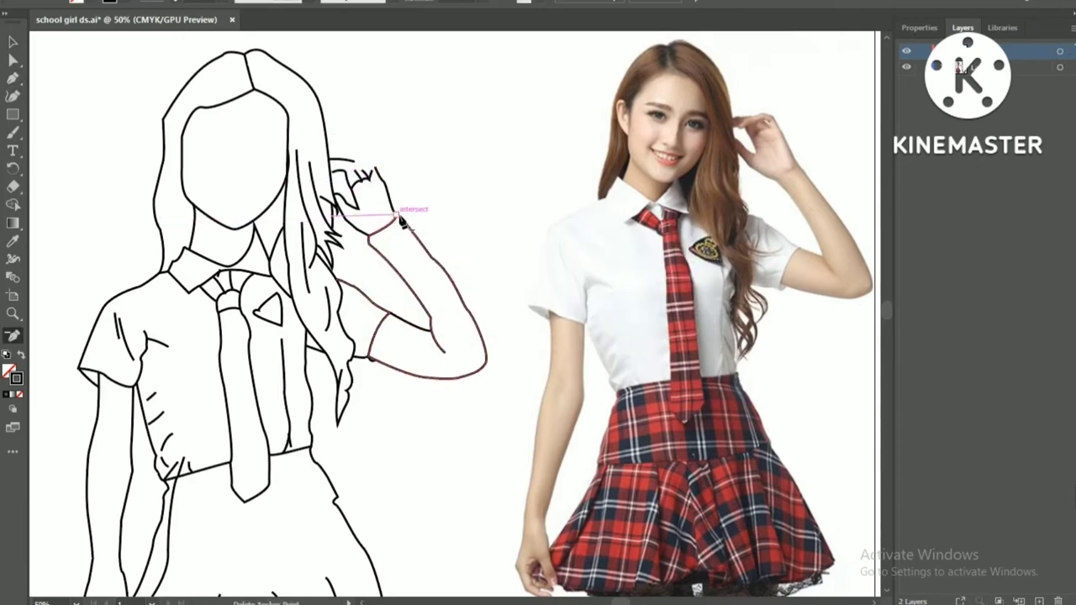
{"action": "left_click", "coordinate": [373, 239]}
{"action": "left_click", "coordinate": [511, 175], "text": "ctrl"}
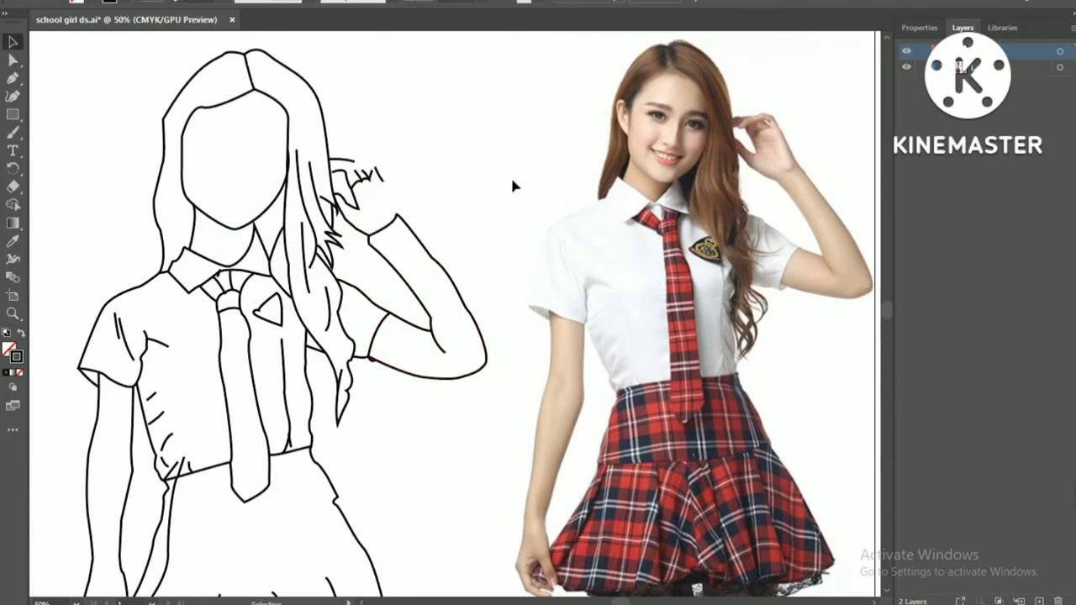
Step: Tidy the hand and finger strokes with the Eraser and redraw short hand and hair-edge strokes
{"action": "key", "text": "shift+e"}
{"action": "left_click_drag", "start_coordinate": [397, 213], "coordinate": [370, 168]}
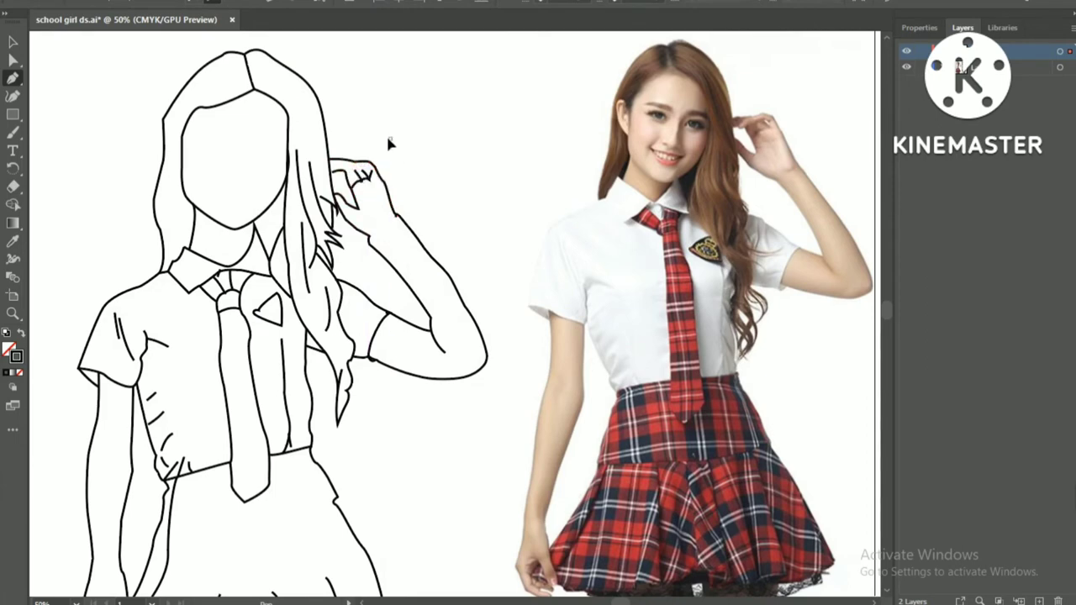
{"action": "left_click_drag", "start_coordinate": [361, 173], "coordinate": [395, 214]}
{"action": "mouse_move", "coordinate": [360, 168]}
{"action": "left_mouse_down"}
{"action": "mouse_move", "coordinate": [374, 179]}
{"action": "mouse_move", "coordinate": [348, 173]}
{"action": "left_mouse_up"}
{"action": "key", "text": "shift+e"}
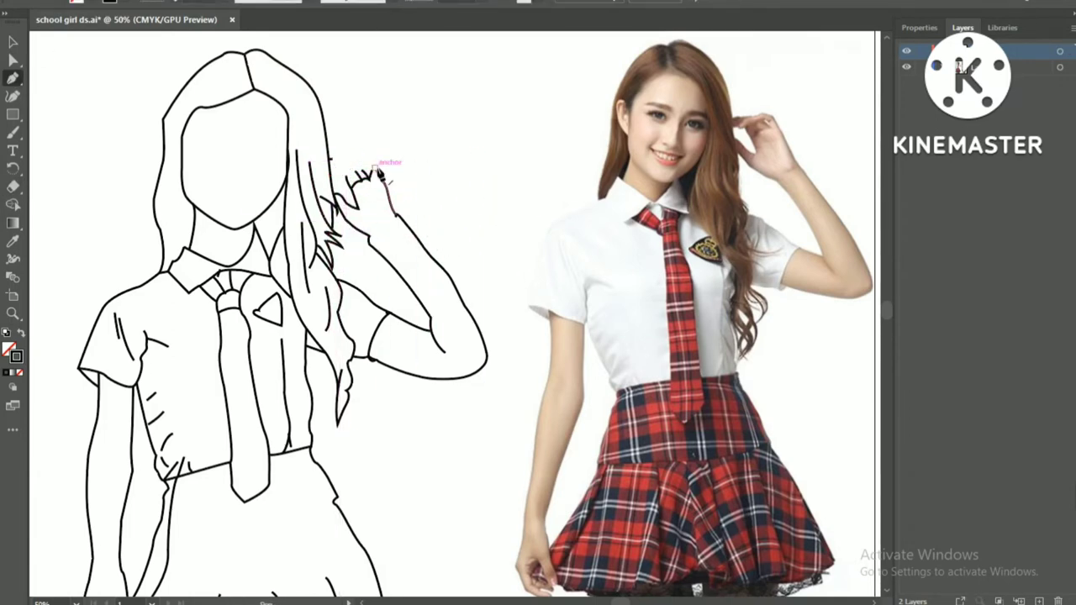
{"action": "mouse_move", "coordinate": [378, 174]}
{"action": "left_mouse_down"}
{"action": "mouse_move", "coordinate": [360, 164]}
{"action": "mouse_move", "coordinate": [347, 184]}
{"action": "mouse_move", "coordinate": [376, 181]}
{"action": "left_mouse_up"}
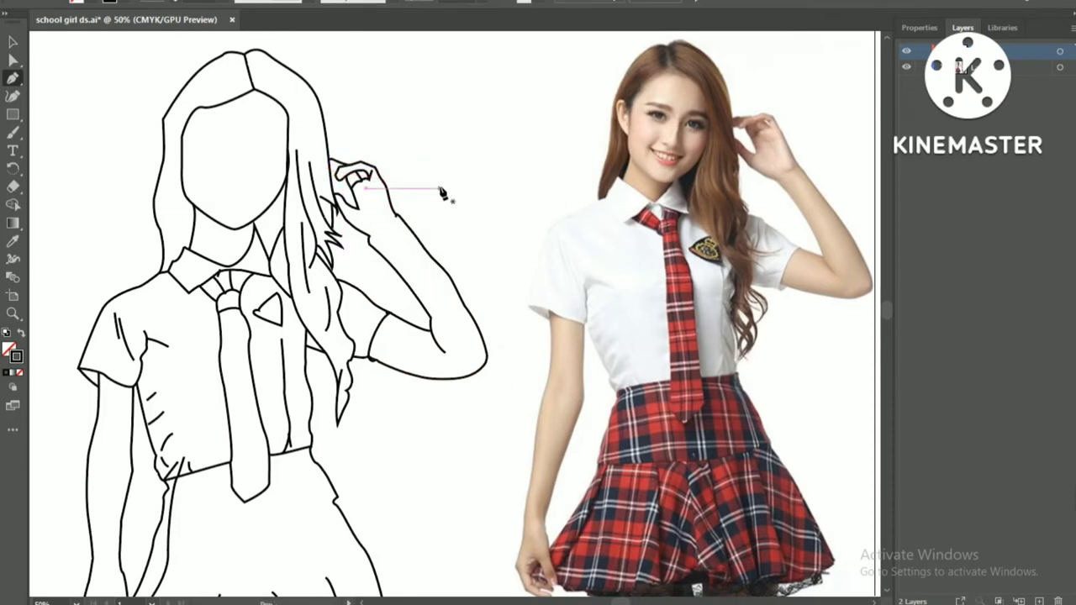
{"action": "left_click_drag", "start_coordinate": [337, 167], "coordinate": [328, 173]}
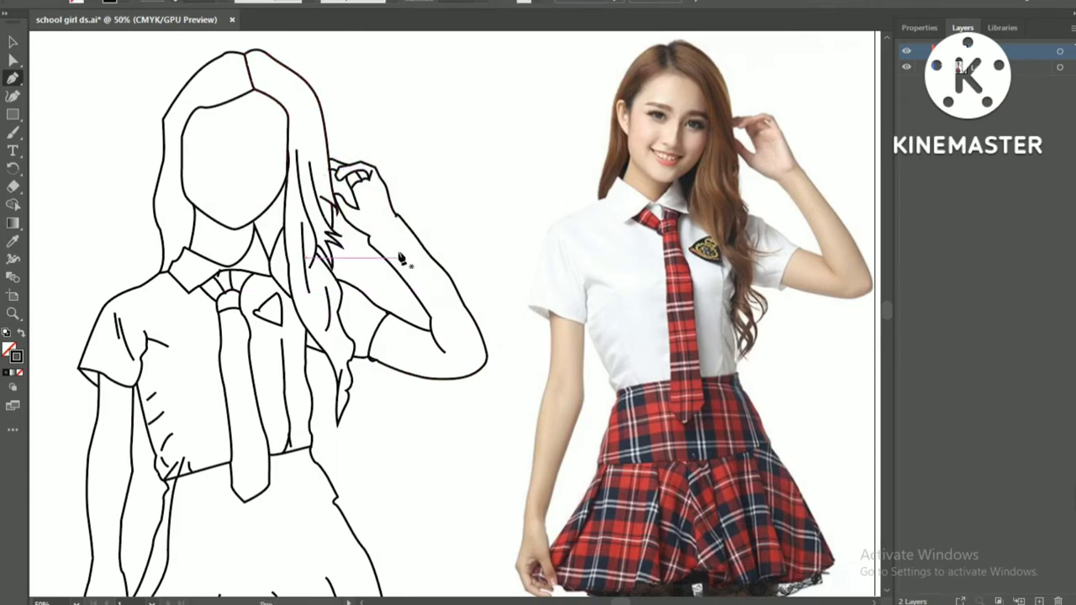
{"action": "left_click_drag", "start_coordinate": [348, 208], "coordinate": [351, 205]}
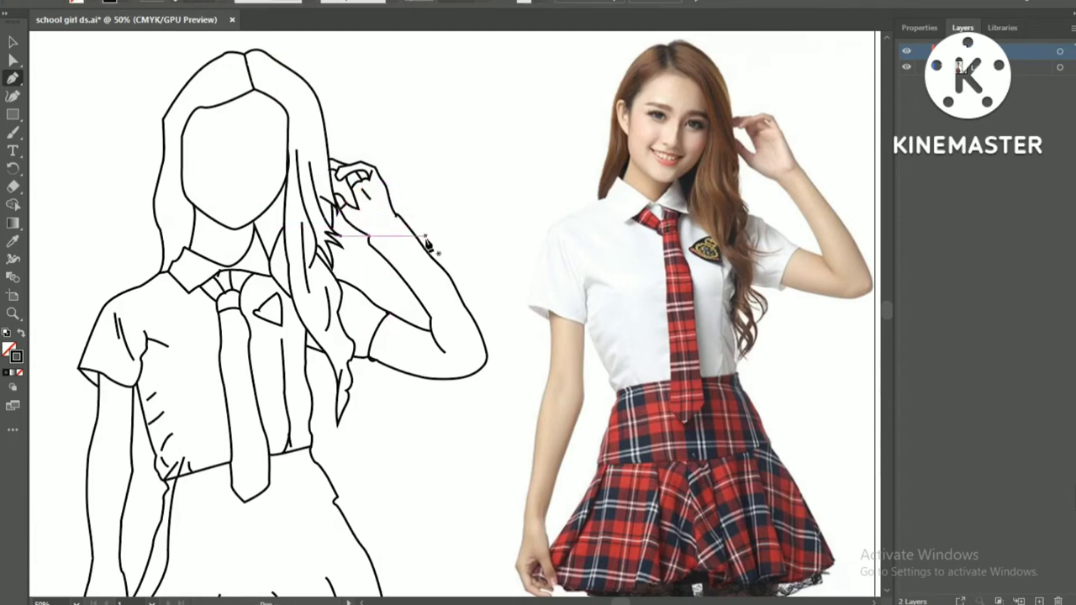
{"action": "scroll", "coordinate": [412, 344], "scroll_direction": "down", "scroll_amount": 3}
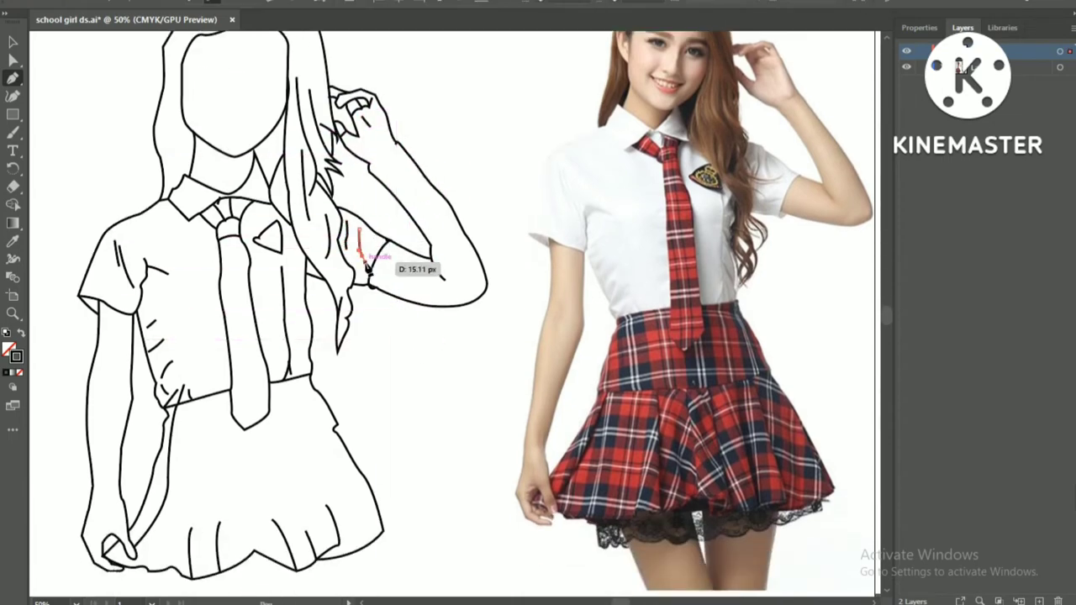
{"action": "scroll", "coordinate": [372, 340], "scroll_direction": "up", "scroll_amount": 5}
{"action": "mouse_move", "coordinate": [180, 229]}
{"action": "left_mouse_down"}
{"action": "mouse_move", "coordinate": [170, 197]}
{"action": "mouse_move", "coordinate": [172, 210]}
{"action": "mouse_move", "coordinate": [211, 231]}
{"action": "left_mouse_up"}
Step: Zoom in on the face and draw a curved smiling mouth
{"action": "key", "text": "ctrl+plus"}
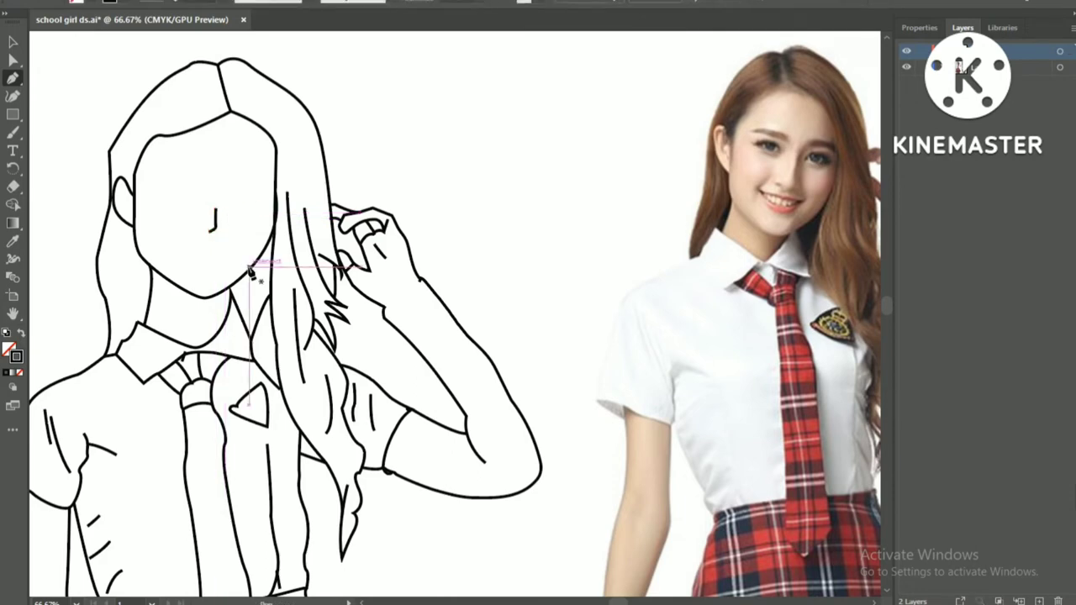
{"action": "left_click", "coordinate": [176, 240]}
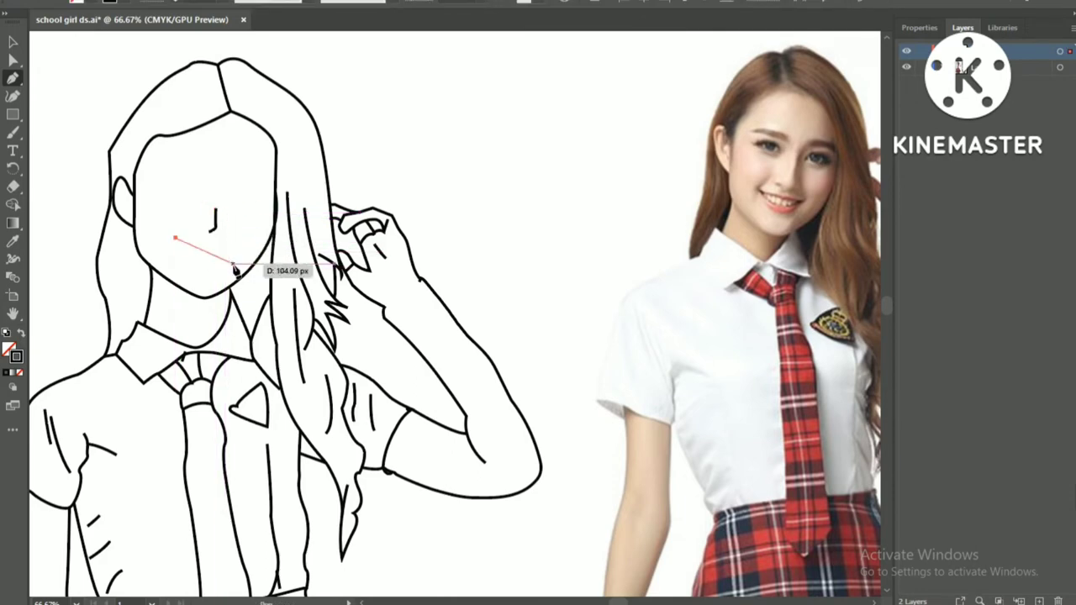
{"action": "mouse_move", "coordinate": [218, 258]}
{"action": "left_mouse_down"}
{"action": "mouse_move", "coordinate": [242, 247]}
{"action": "mouse_move", "coordinate": [227, 231]}
{"action": "left_mouse_up"}
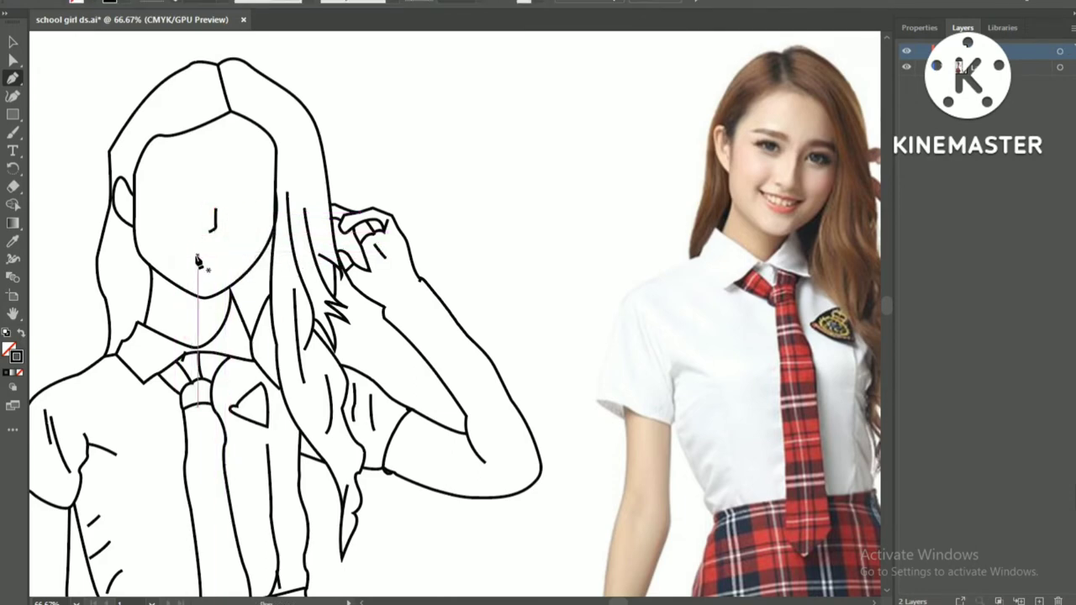
Step: Draw trial arcs and a loop for the right eye
{"action": "left_click", "coordinate": [226, 184]}
{"action": "mouse_move", "coordinate": [251, 183]}
{"action": "left_mouse_down"}
{"action": "mouse_move", "coordinate": [261, 201]}
{"action": "mouse_move", "coordinate": [227, 202]}
{"action": "left_mouse_up"}
{"action": "left_click_drag", "start_coordinate": [229, 160], "coordinate": [242, 242]}
{"action": "left_click", "coordinate": [229, 179], "text": "ctrl"}
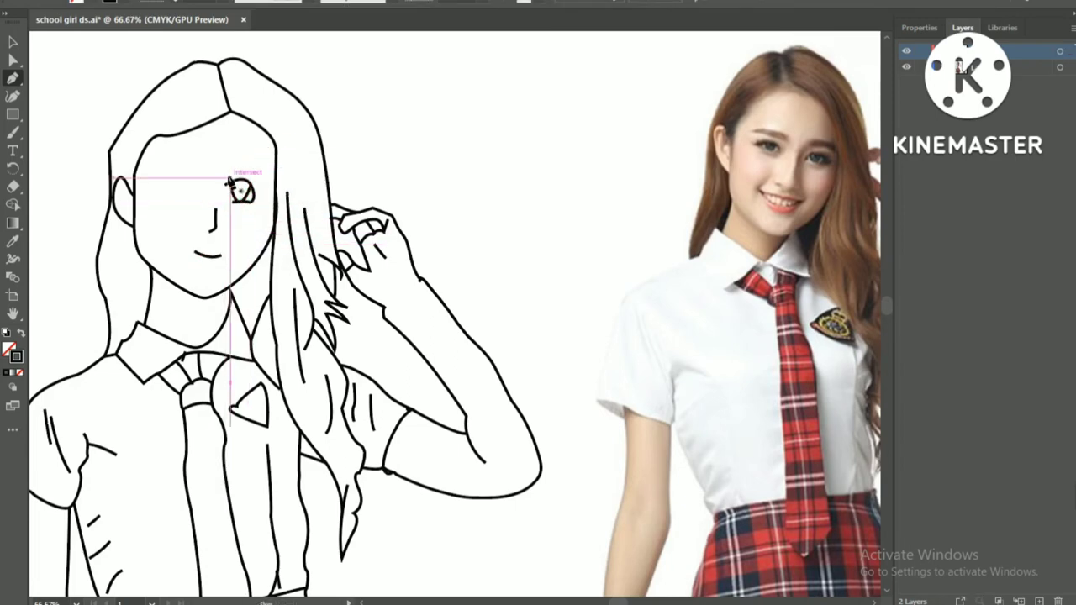
{"action": "left_click", "coordinate": [222, 186]}
{"action": "left_click_drag", "start_coordinate": [254, 178], "coordinate": [277, 175]}
{"action": "left_click", "coordinate": [194, 186], "text": "ctrl"}
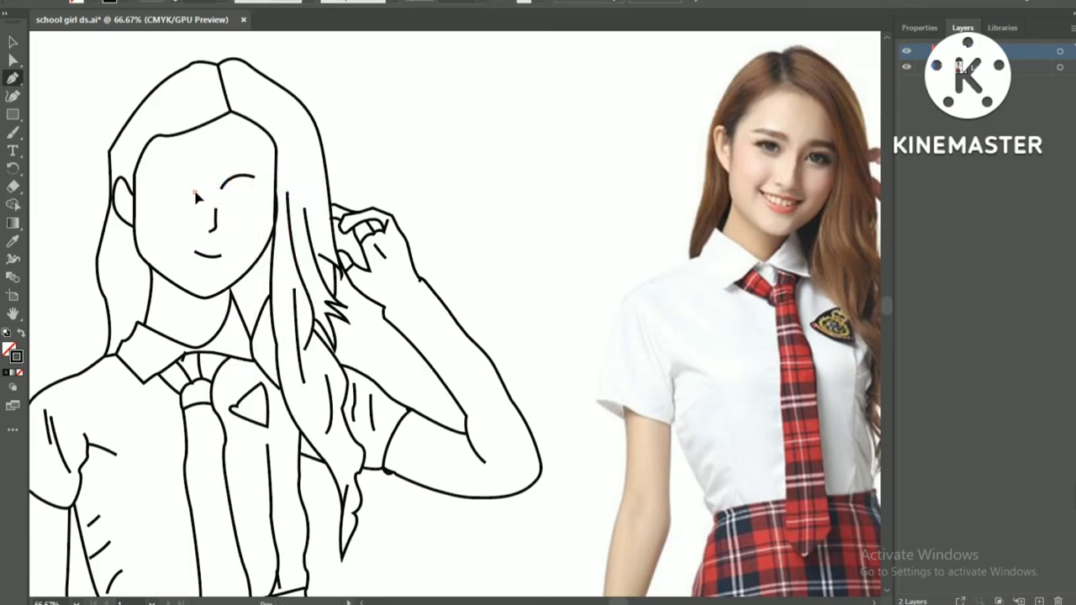
{"action": "left_click", "coordinate": [246, 218], "text": "ctrl"}
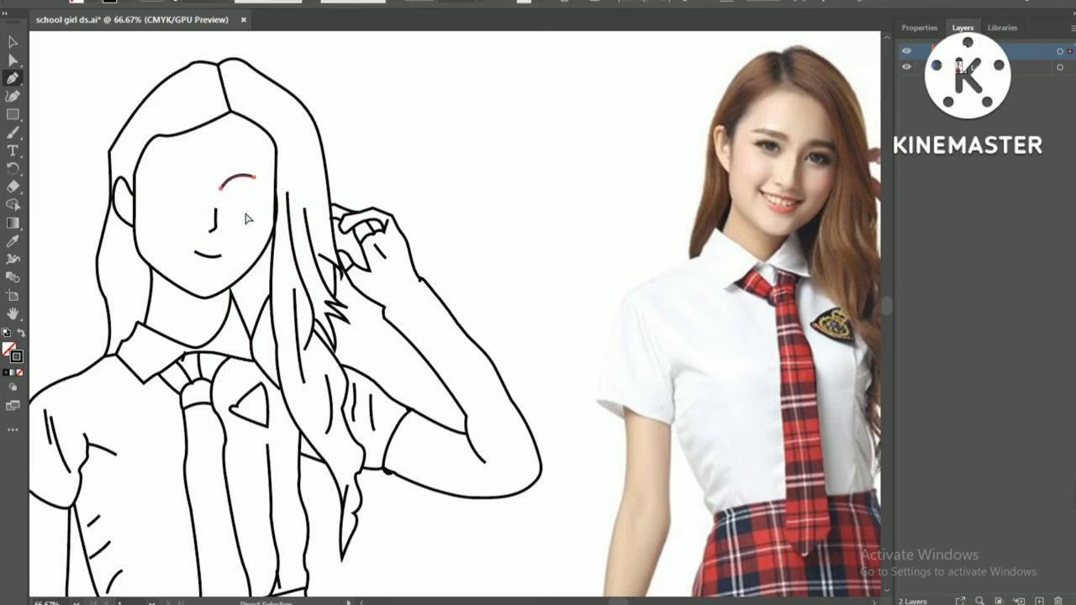
Step: Draw an arched left eye shape with a short stroke
{"action": "left_click", "coordinate": [174, 196]}
{"action": "left_click_drag", "start_coordinate": [195, 195], "coordinate": [225, 165]}
{"action": "left_click", "coordinate": [174, 195]}
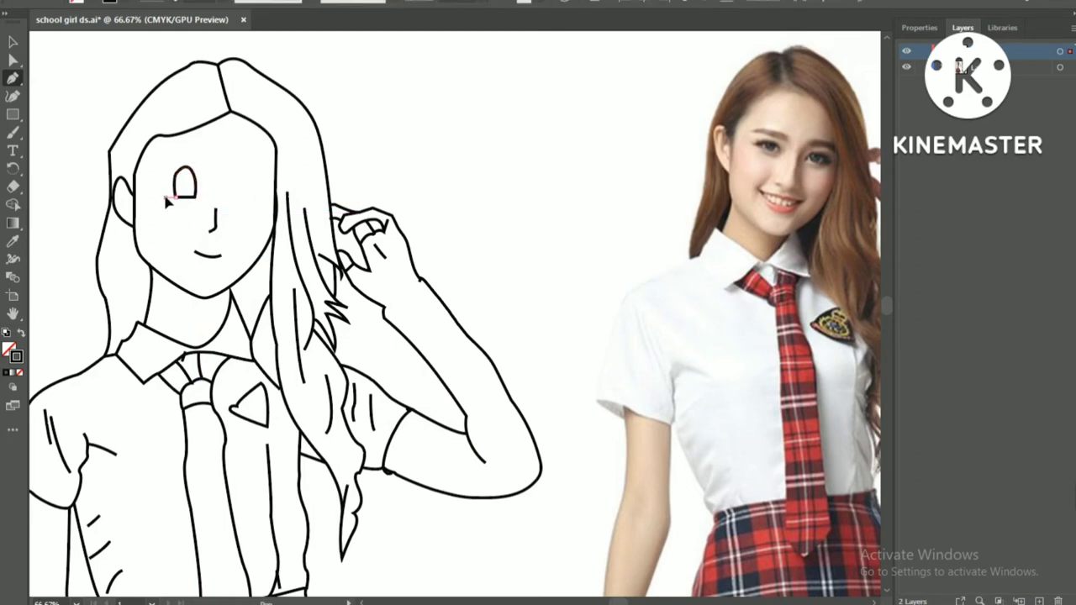
{"action": "left_click", "coordinate": [167, 198]}
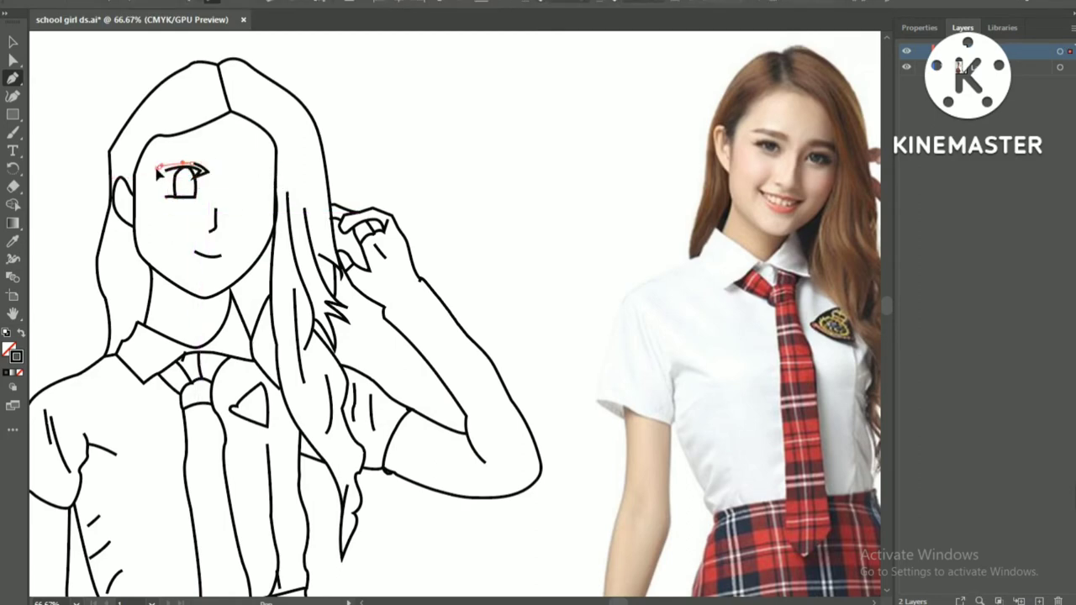
{"action": "left_click", "coordinate": [171, 179]}
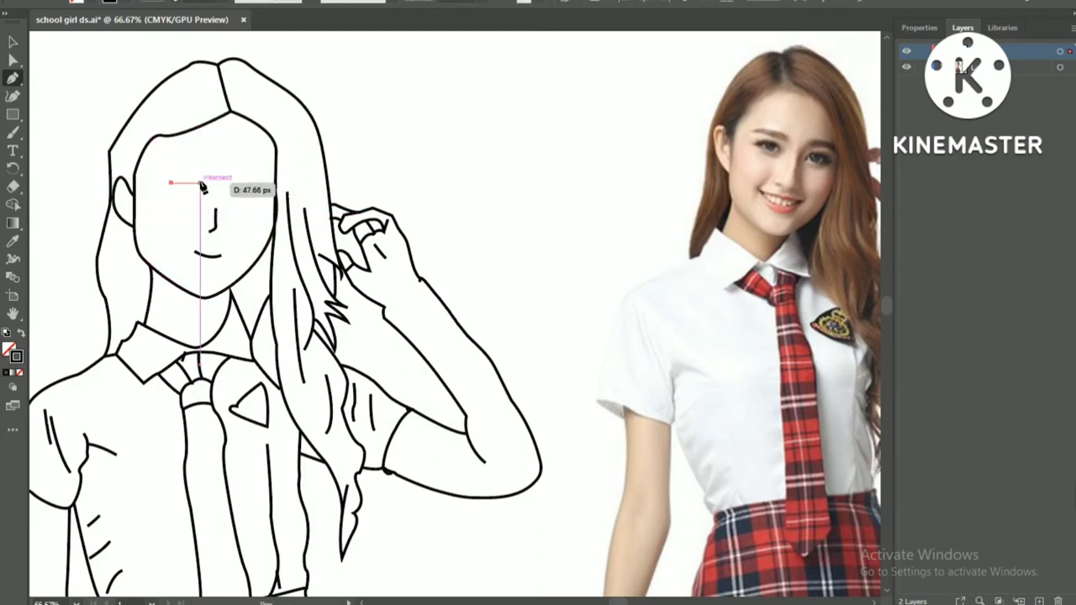
Step: Add closed-eye curves, then undo them along with the right eye stroke
{"action": "left_click", "coordinate": [233, 177], "text": "ctrl"}
{"action": "left_click", "coordinate": [225, 180]}
{"action": "left_click", "coordinate": [174, 209]}
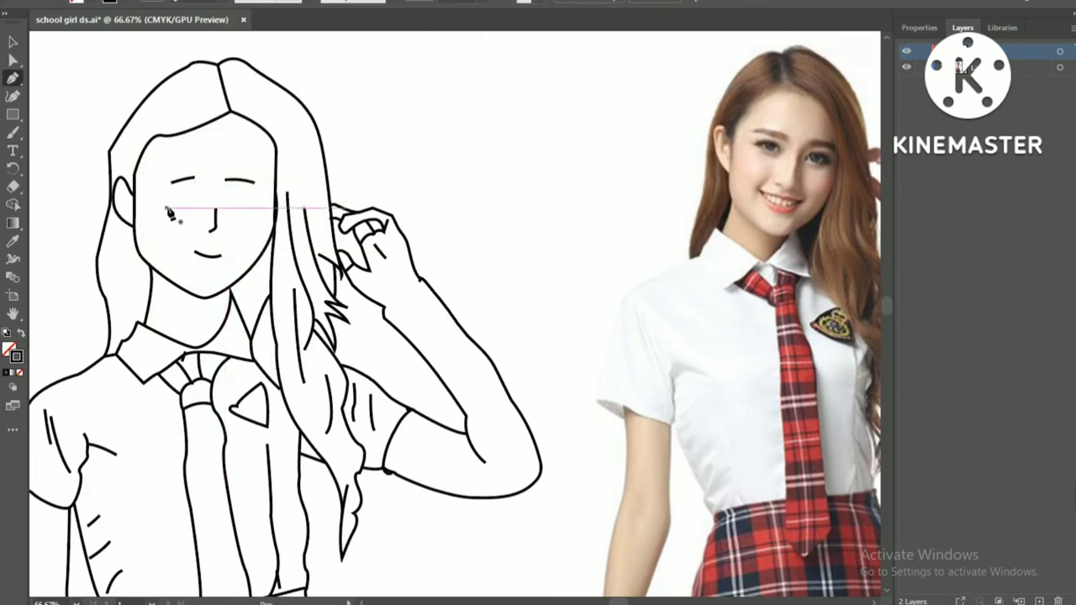
{"action": "mouse_move", "coordinate": [192, 208]}
{"action": "left_mouse_down"}
{"action": "mouse_move", "coordinate": [264, 212]}
{"action": "mouse_move", "coordinate": [178, 189]}
{"action": "left_mouse_up"}
{"action": "left_click", "coordinate": [228, 209]}
{"action": "key", "text": "ctrl+z"}
{"action": "key", "text": "ctrl+z"}
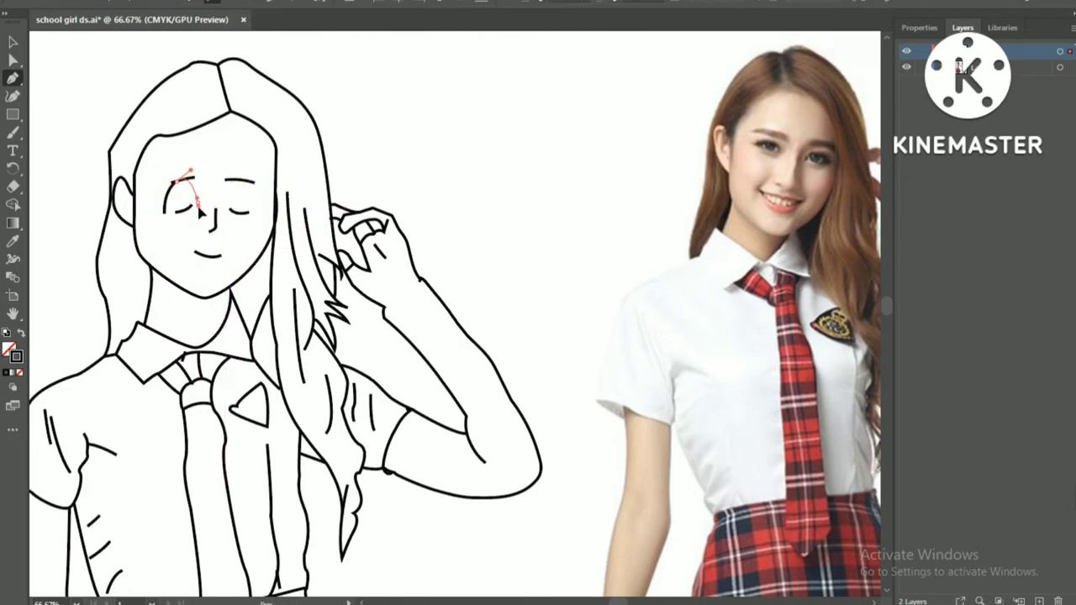
{"action": "key", "text": "ctrl+z"}
{"action": "key", "text": "ctrl+z"}
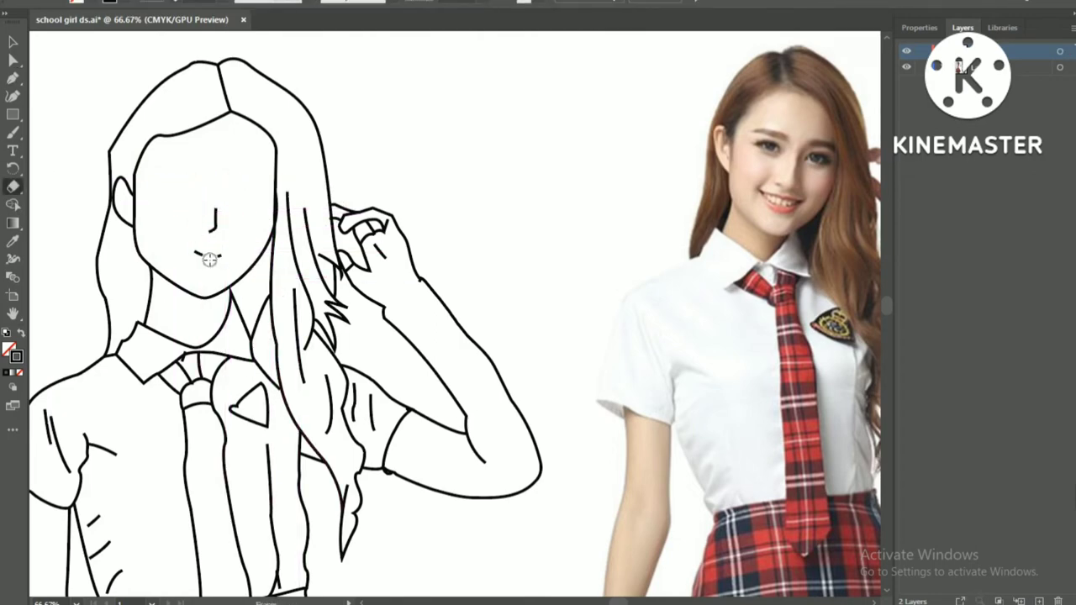
Step: Position the anime-eye reference sheet beside the figure and set the stroke colour
{"action": "scroll", "coordinate": [361, 235], "scroll_direction": "down", "scroll_amount": 1}
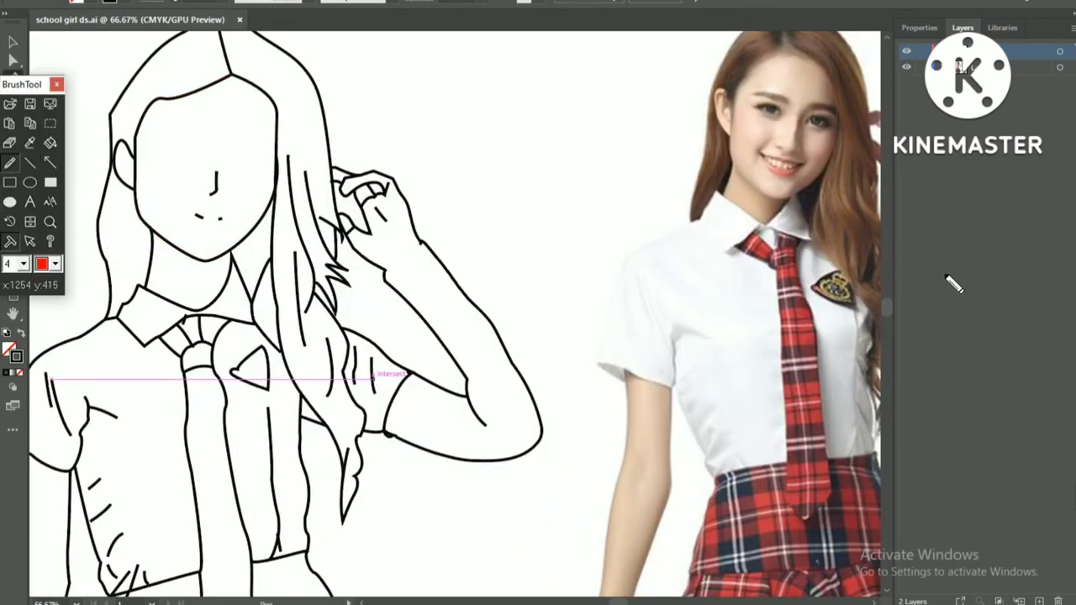
{"action": "left_click_drag", "start_coordinate": [935, 284], "coordinate": [1066, 294]}
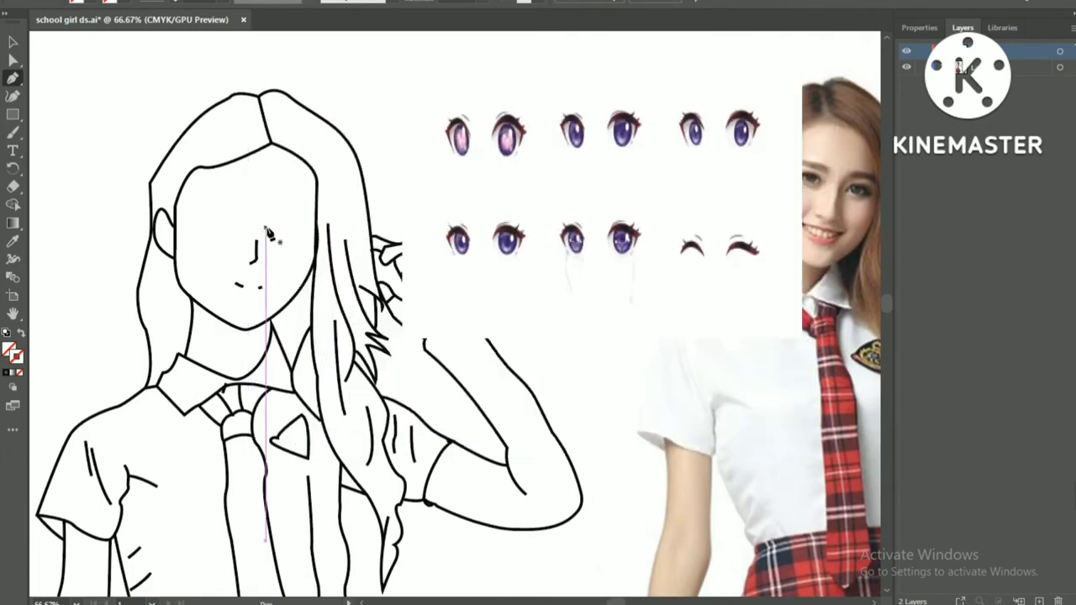
{"action": "double_click", "coordinate": [16, 356]}
Step: Draw a curved eye line on the face, zooming in to 100%
{"action": "left_click", "coordinate": [698, 197]}
{"action": "left_click_drag", "start_coordinate": [271, 225], "coordinate": [294, 244]}
{"action": "key", "text": "ctrl+plus"}
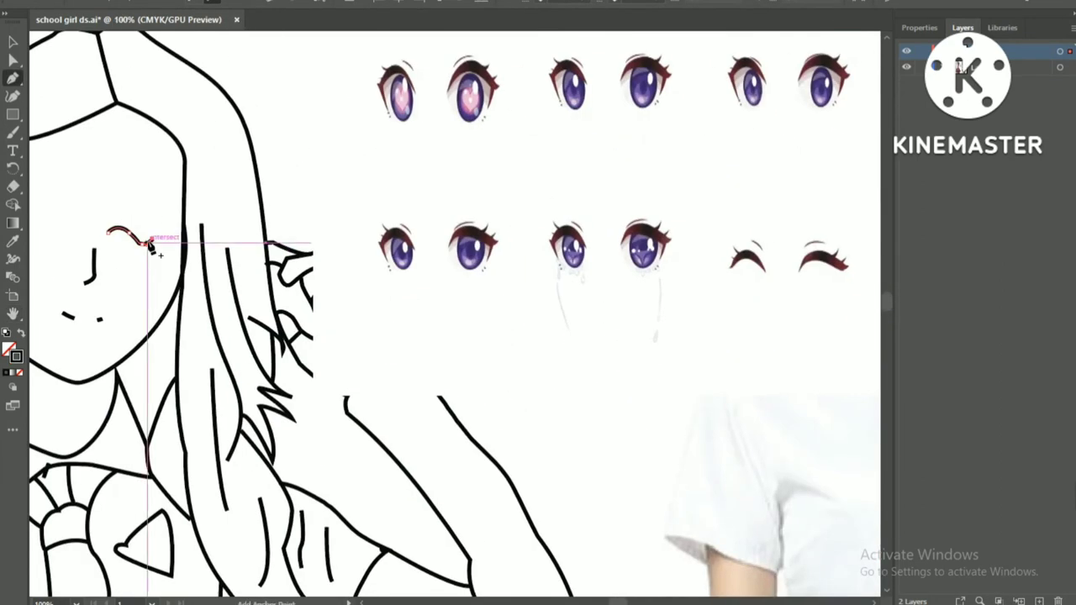
{"action": "left_click_drag", "start_coordinate": [150, 244], "coordinate": [148, 237]}
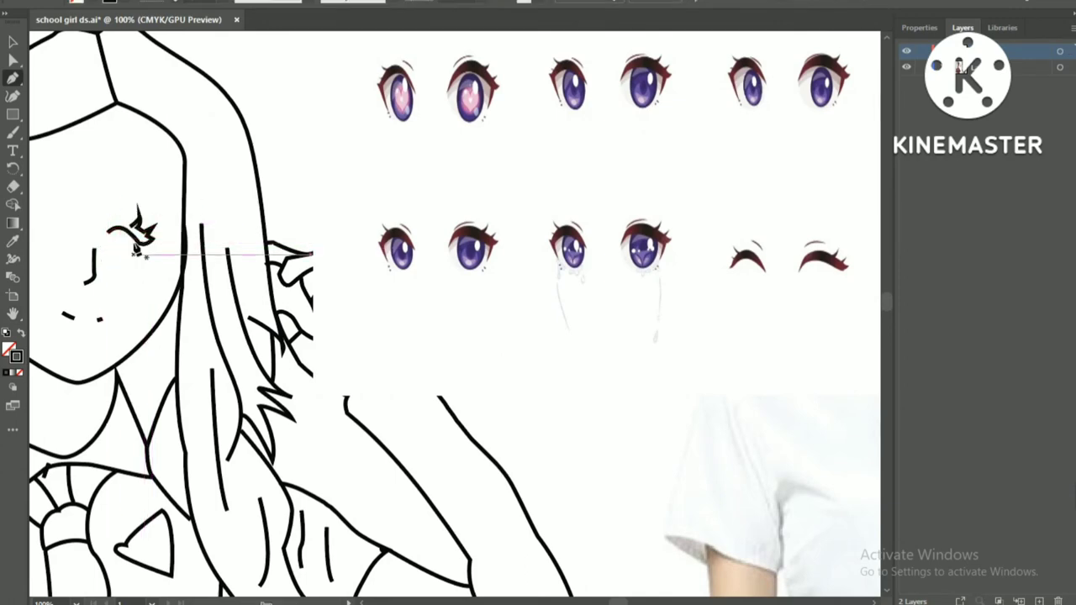
{"action": "left_click_drag", "start_coordinate": [113, 246], "coordinate": [125, 228]}
{"action": "key", "text": "Escape"}
Step: Add a curved arc for the left eye after zooming back out
{"action": "scroll", "coordinate": [126, 252], "scroll_direction": "left", "scroll_amount": 3}
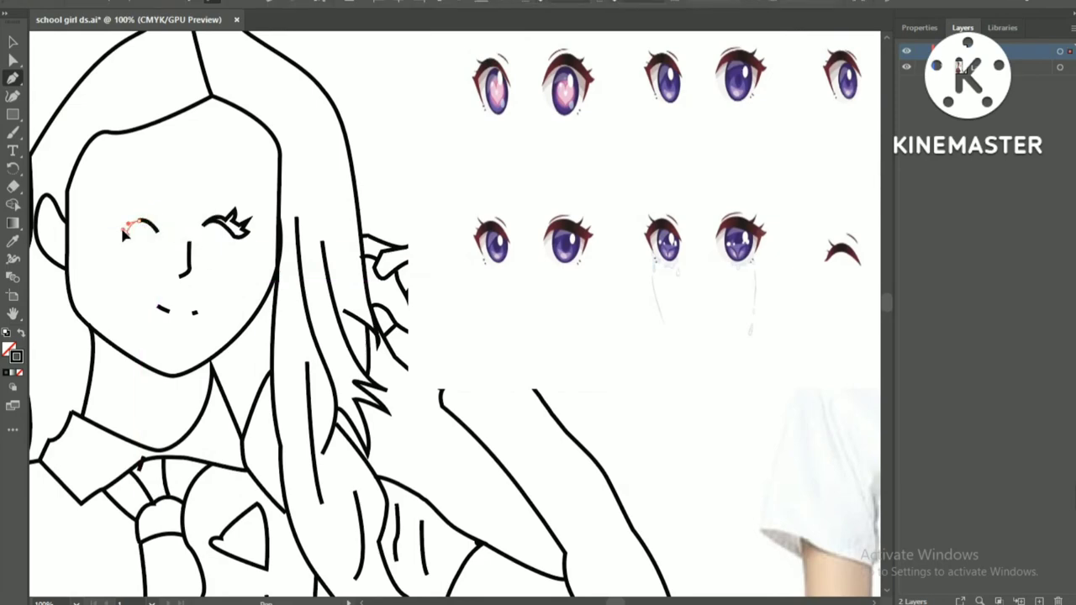
{"action": "left_click_drag", "start_coordinate": [118, 235], "coordinate": [122, 212]}
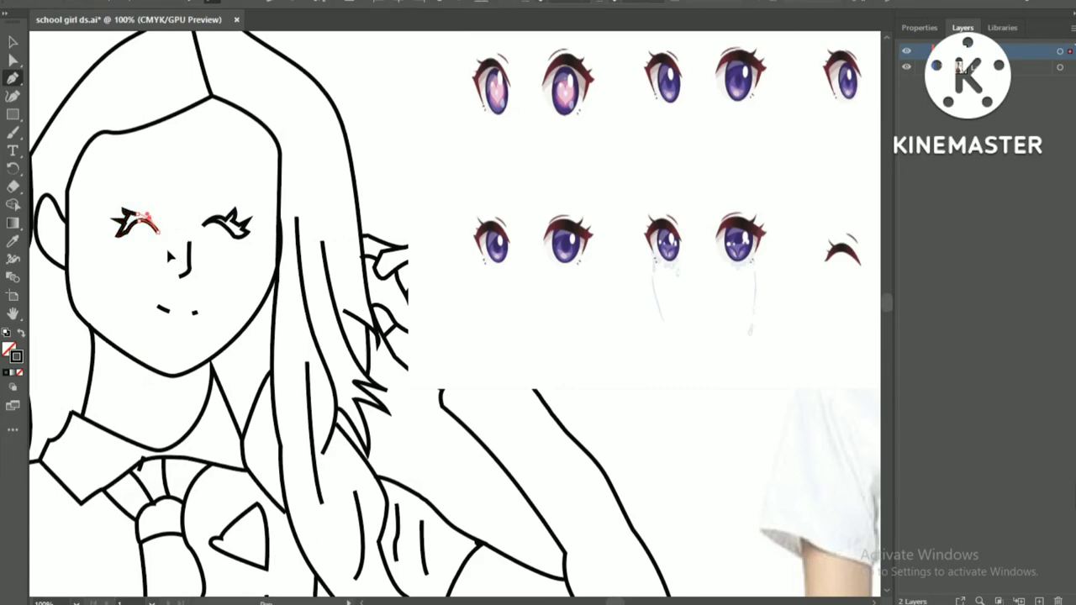
{"action": "key", "text": "ctrl+minus"}
{"action": "key", "text": "ctrl+minus"}
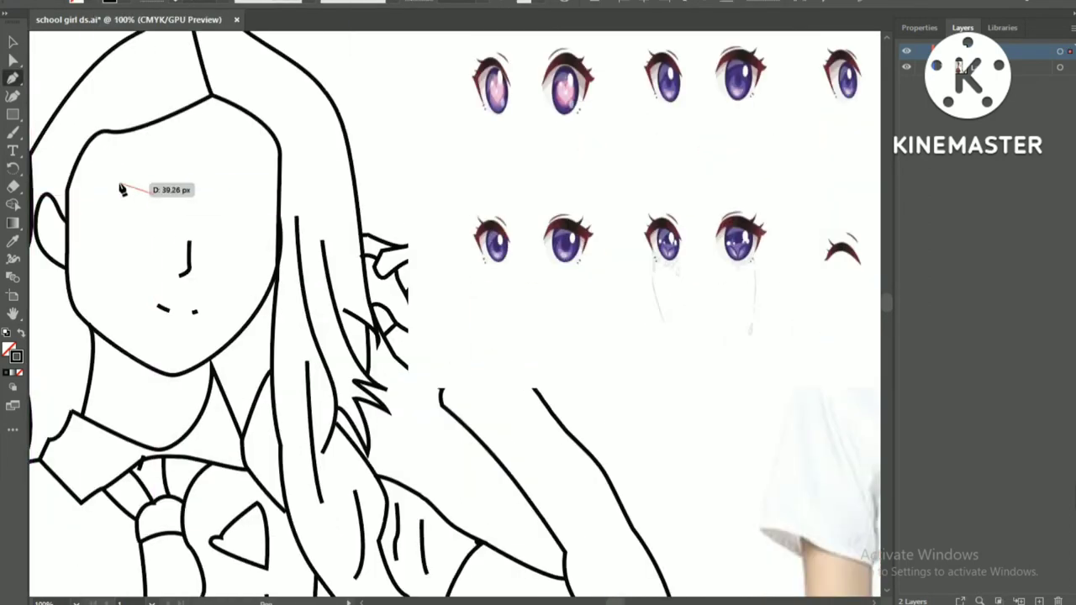
{"action": "mouse_move", "coordinate": [135, 175]}
{"action": "left_mouse_down"}
{"action": "mouse_move", "coordinate": [118, 195]}
{"action": "mouse_move", "coordinate": [120, 220]}
{"action": "left_mouse_up"}
Step: Close the left eye into an oval and add its eyebrow and eyelid line
{"action": "left_click", "coordinate": [112, 192]}
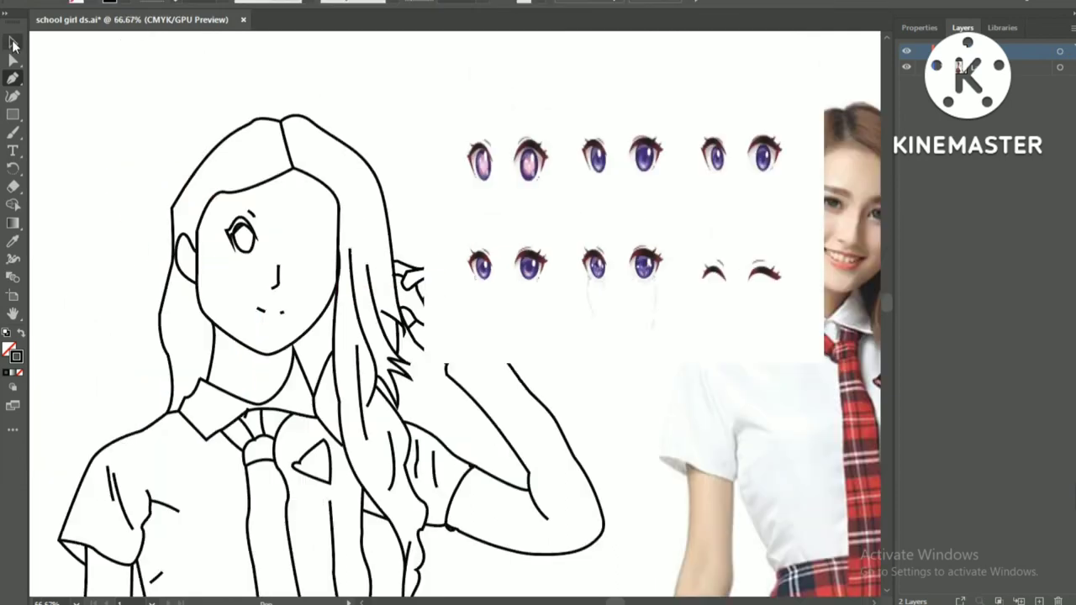
{"action": "left_click_drag", "start_coordinate": [240, 242], "coordinate": [313, 241]}
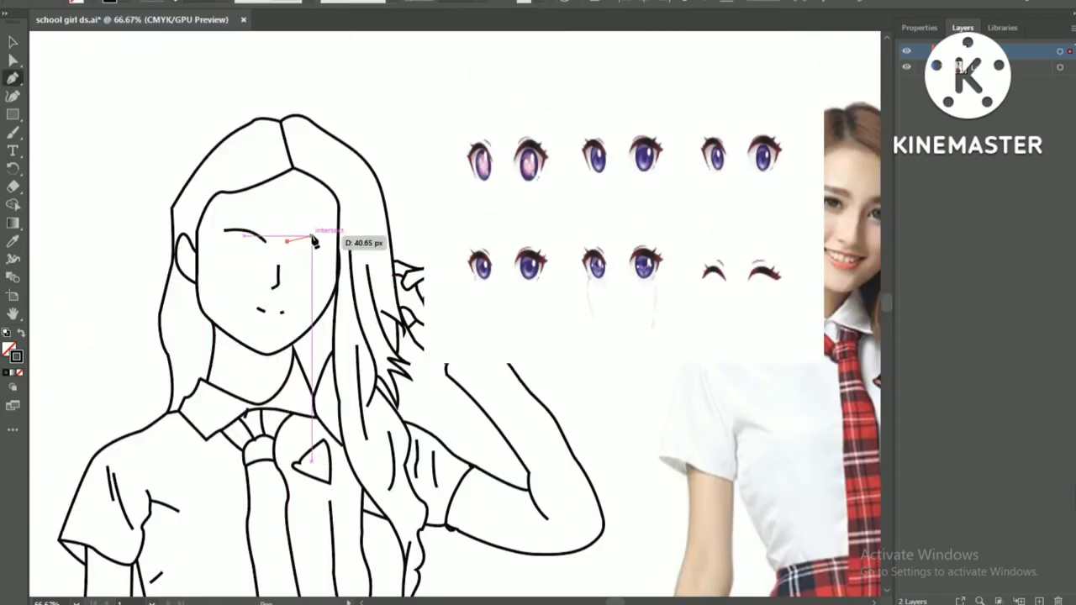
{"action": "left_click", "coordinate": [254, 249]}
{"action": "left_click", "coordinate": [245, 261]}
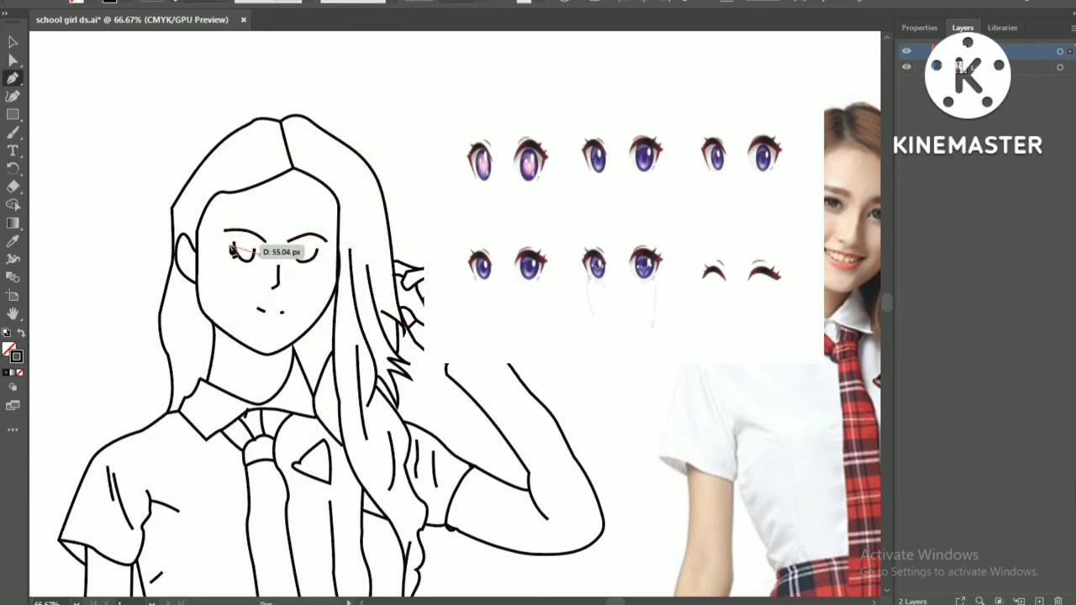
{"action": "left_click_drag", "start_coordinate": [223, 243], "coordinate": [216, 271]}
{"action": "key", "text": "Escape"}
Step: Replace the unwanted mouth curve with a new curved smile
{"action": "scroll", "coordinate": [427, 221], "scroll_direction": "down", "scroll_amount": 2}
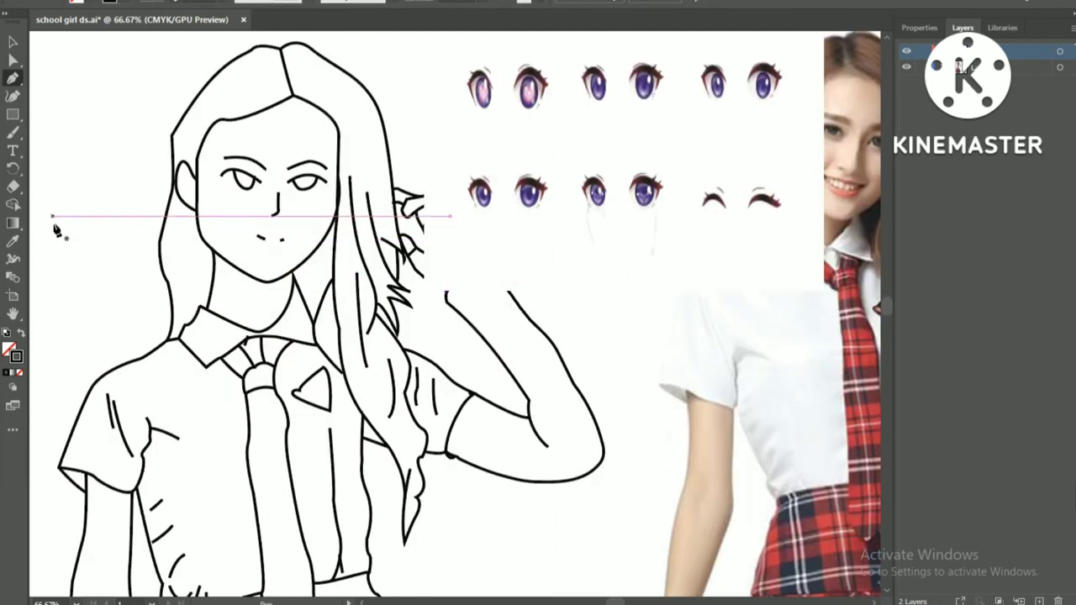
{"action": "left_click", "coordinate": [258, 237]}
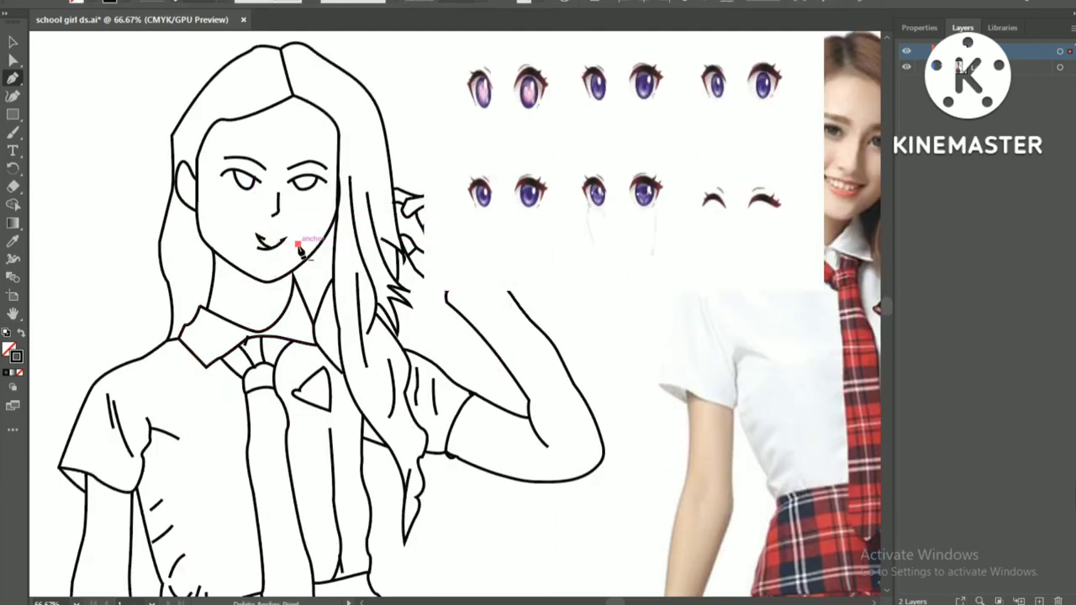
{"action": "left_click_drag", "start_coordinate": [267, 243], "coordinate": [288, 282]}
{"action": "key", "text": "ctrl+z"}
{"action": "key", "text": "shift+e"}
{"action": "left_click_drag", "start_coordinate": [246, 243], "coordinate": [281, 242]}
{"action": "left_click", "coordinate": [310, 228]}
{"action": "key", "text": "Escape"}
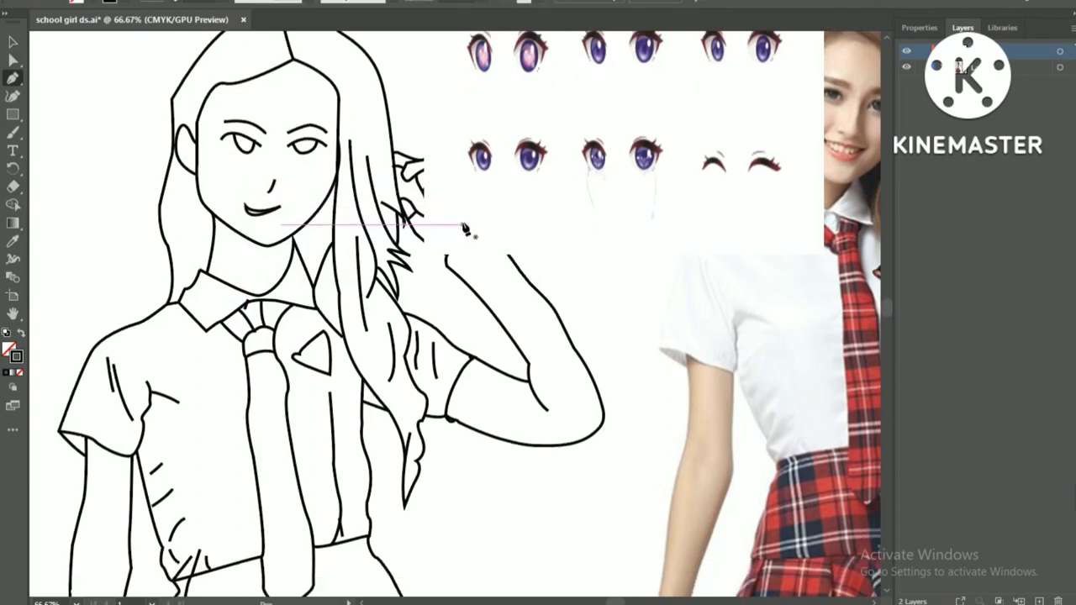
Step: Adjust the eye and mouth anchors with the Direct Selection tool
{"action": "scroll", "coordinate": [252, 211], "scroll_direction": "down", "scroll_amount": 1}
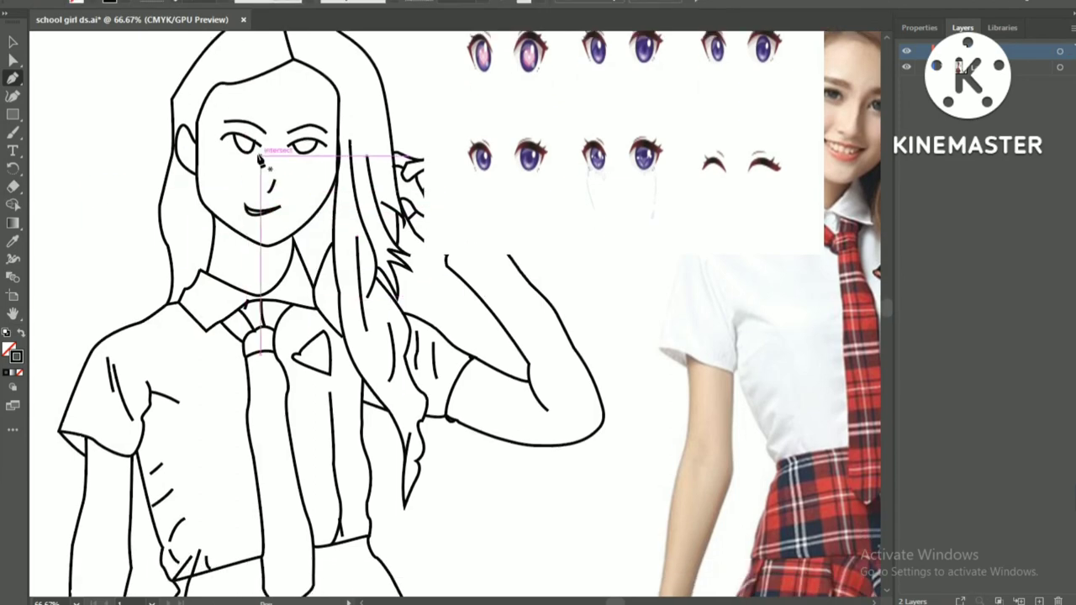
{"action": "key", "text": "ctrl+minus"}
{"action": "key", "text": "ctrl+minus"}
{"action": "left_click", "coordinate": [289, 245]}
{"action": "key", "text": "ctrl+plus"}
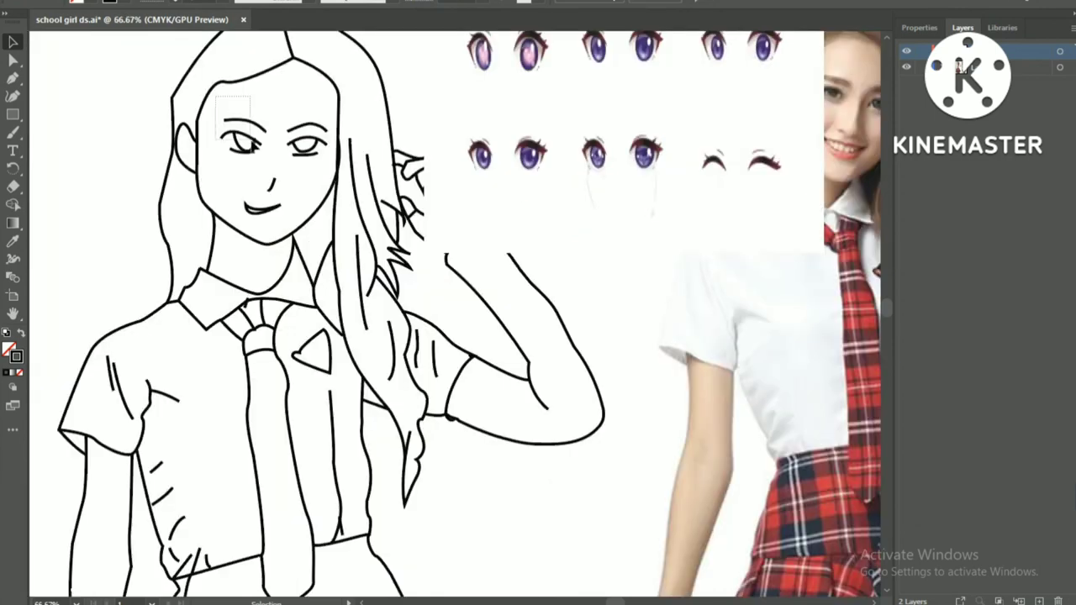
{"action": "left_click", "coordinate": [271, 185]}
{"action": "key", "text": "a"}
{"action": "left_click", "coordinate": [264, 211]}
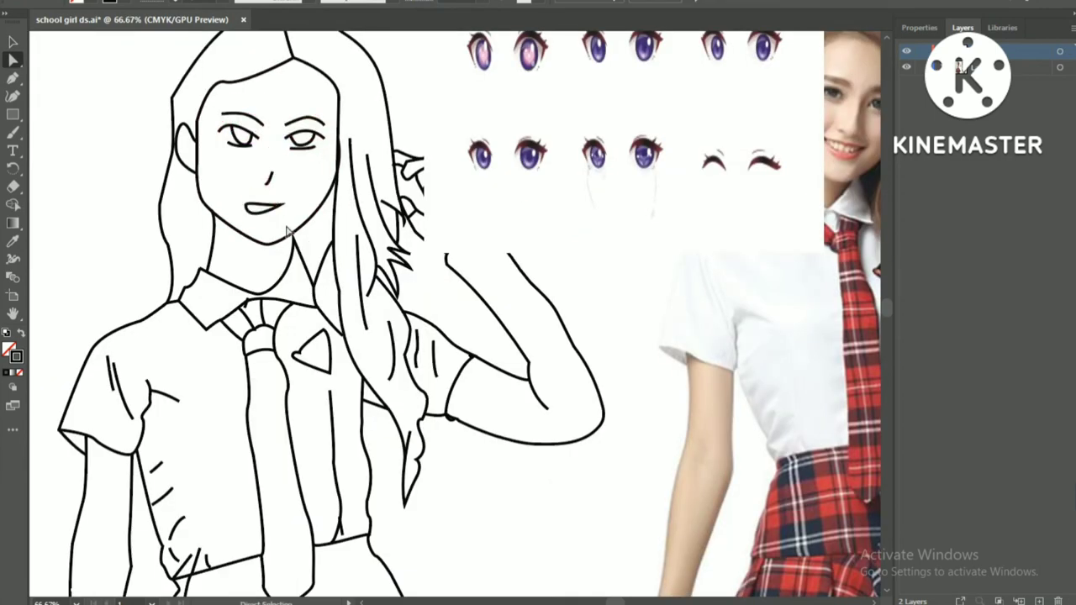
{"action": "left_click_drag", "start_coordinate": [287, 230], "coordinate": [289, 230]}
{"action": "scroll", "coordinate": [480, 261], "scroll_direction": "up", "scroll_amount": 2}
Step: Redraw the mouth line, add the right eyebrow and start a small nose path
{"action": "key", "text": "p"}
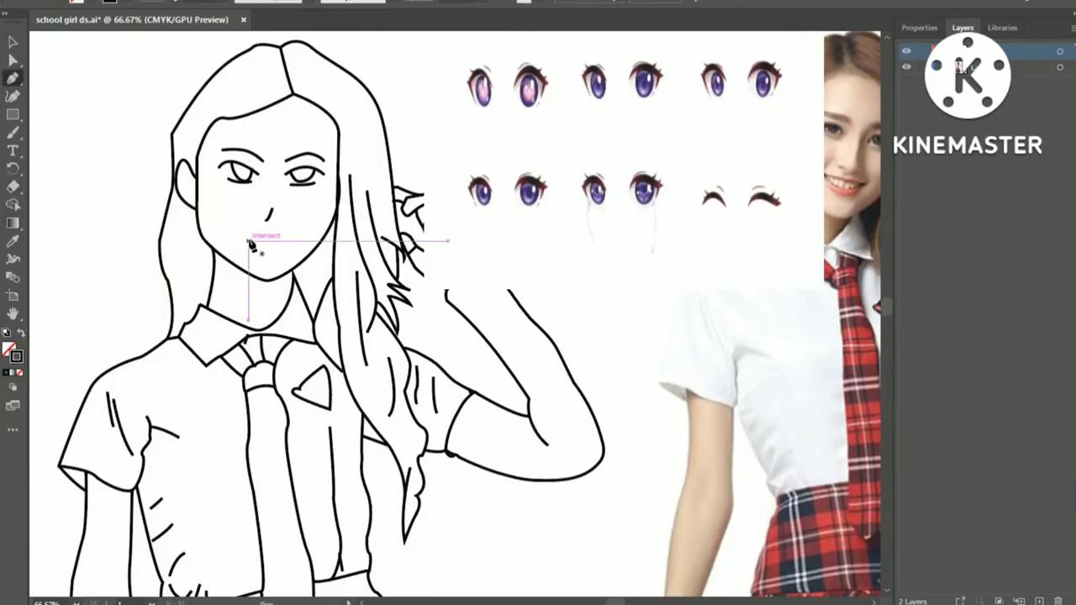
{"action": "left_click", "coordinate": [277, 237]}
{"action": "left_click_drag", "start_coordinate": [249, 239], "coordinate": [244, 245]}
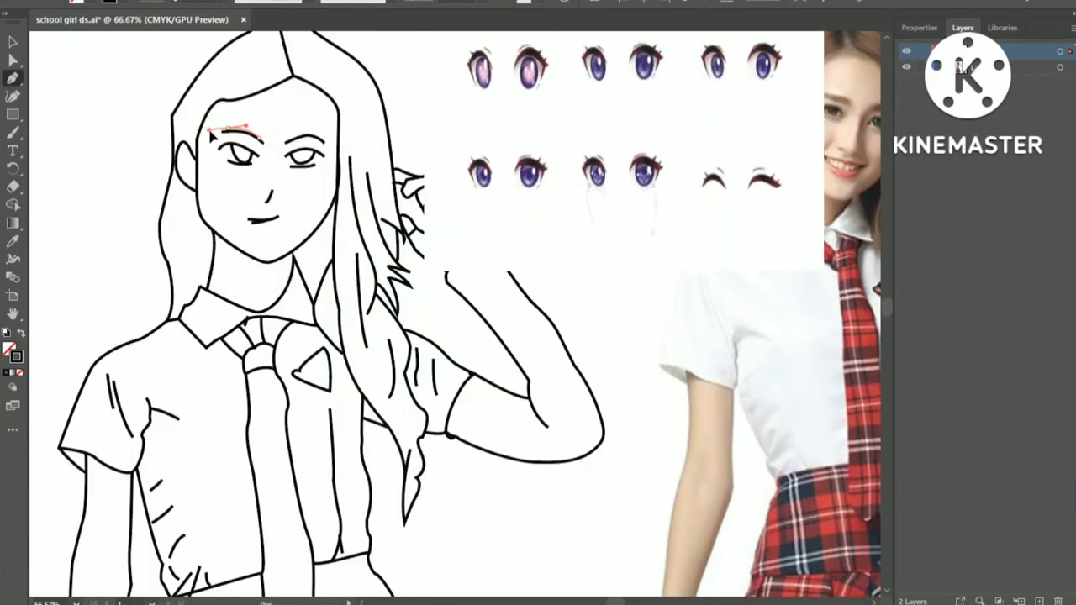
{"action": "left_click_drag", "start_coordinate": [290, 138], "coordinate": [324, 135]}
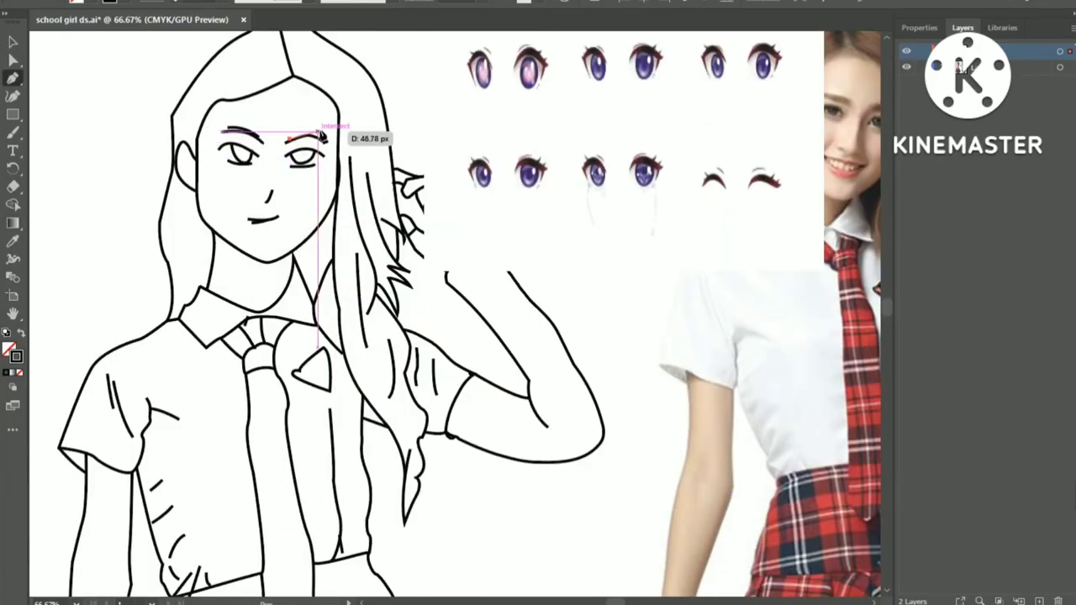
{"action": "left_click", "coordinate": [268, 191]}
{"action": "key", "text": "z"}
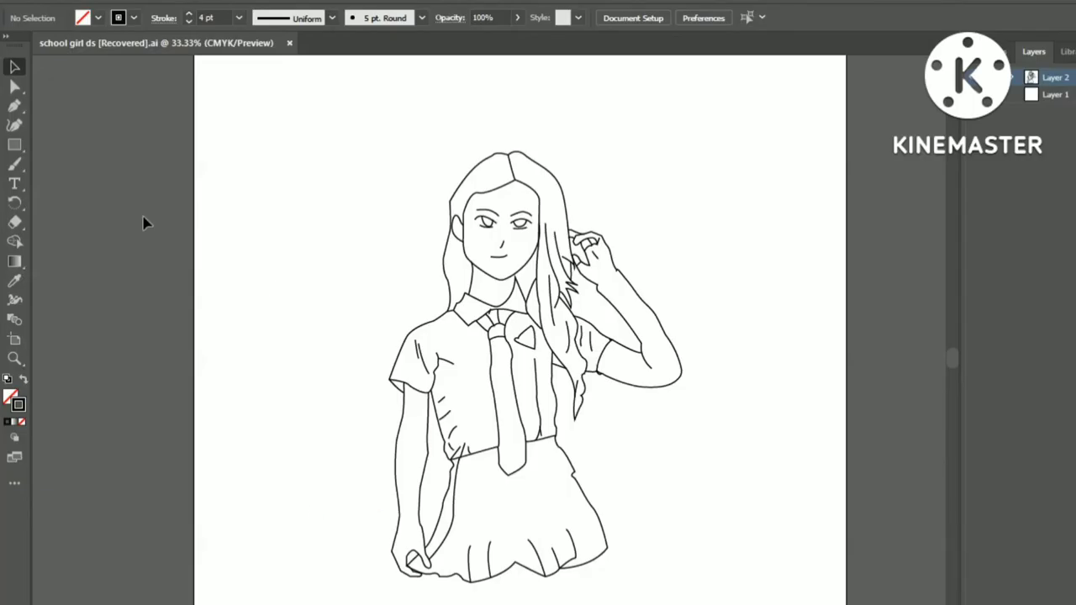
Step: Give every stroke in the drawing a tapered width profile at 6 pt
{"action": "key", "text": "ctrl+a"}
{"action": "left_click", "coordinate": [332, 17]}
{"action": "left_click", "coordinate": [288, 51]}
{"action": "left_click", "coordinate": [189, 13]}
{"action": "left_click", "coordinate": [189, 14]}
{"action": "left_click", "coordinate": [189, 14]}
{"action": "left_click", "coordinate": [178, 174]}
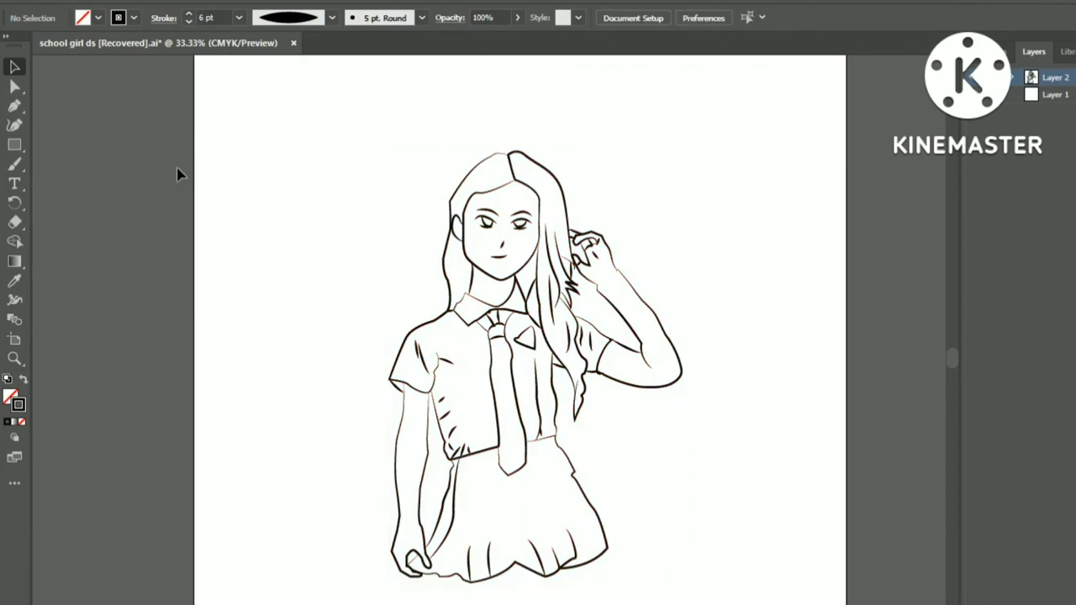
Step: Recolour all strokes blue and save as school girl ds [Recovered].svg
{"action": "key", "text": "ctrl+a"}
{"action": "double_click", "coordinate": [20, 406]}
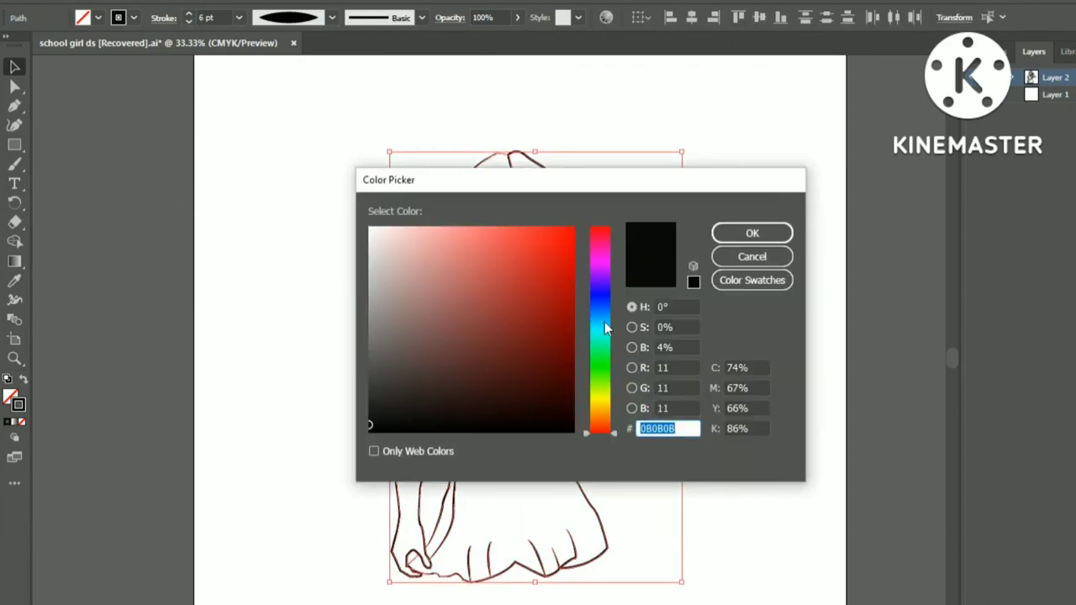
{"action": "left_click", "coordinate": [752, 233]}
{"action": "left_click", "coordinate": [261, 275]}
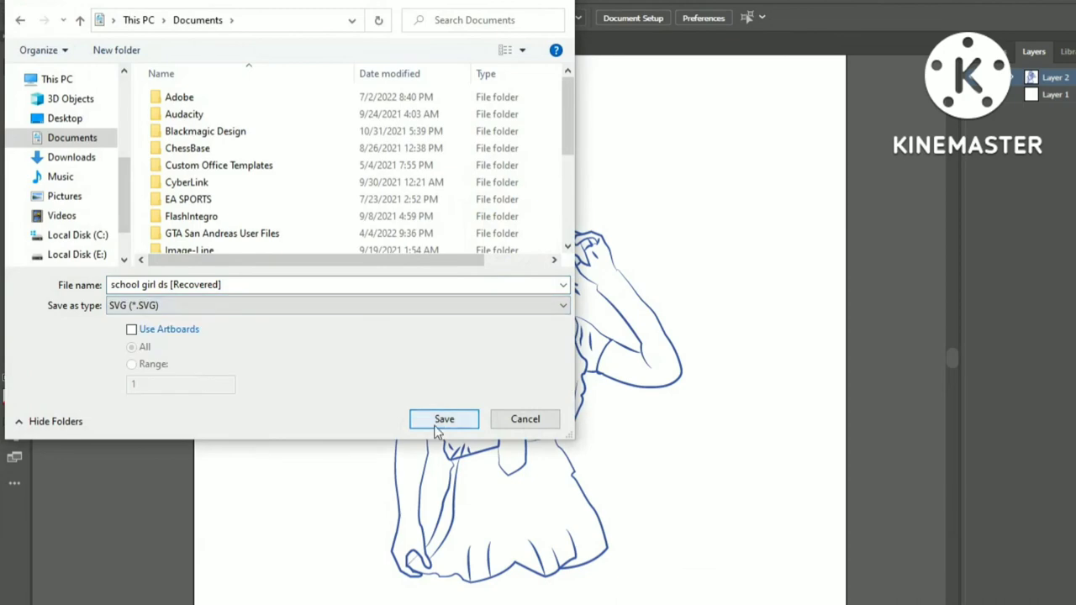
{"action": "left_click", "coordinate": [436, 428]}
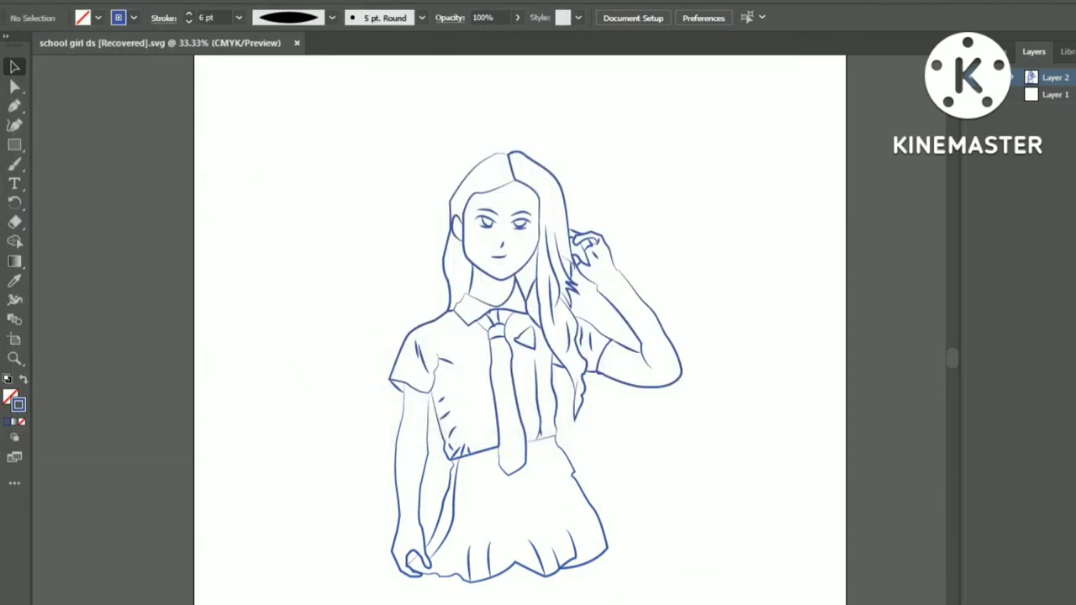